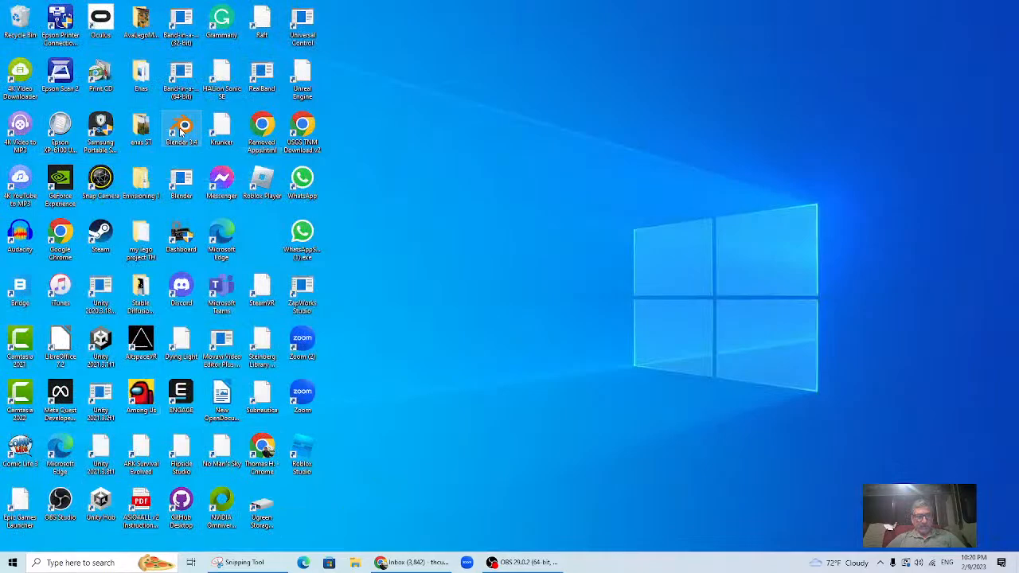
# Launch Blender and start a new file from the Video Editing template on the splash screen.
pyautogui.doubleClick(183, 132)
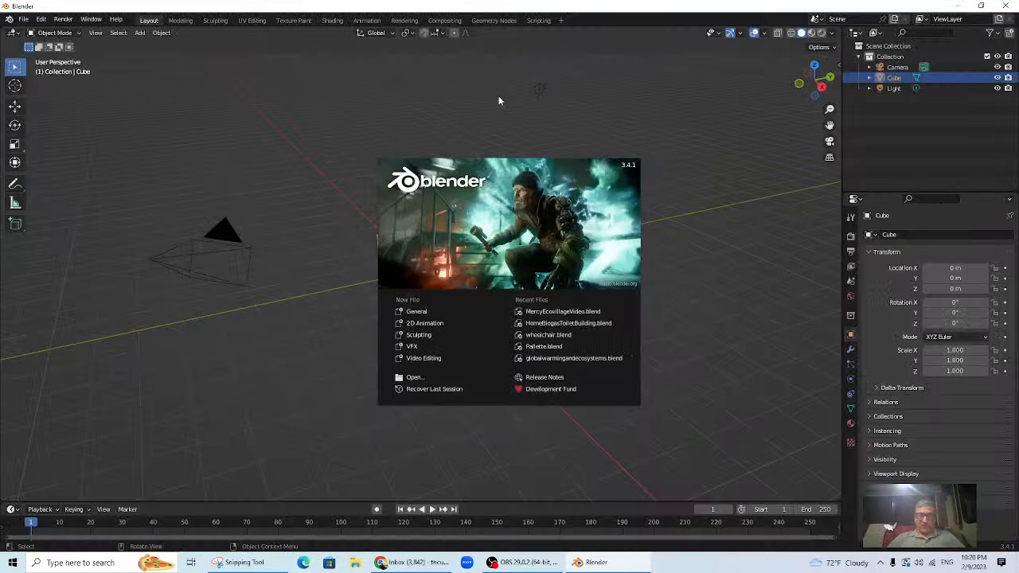
pyautogui.click(454, 360)
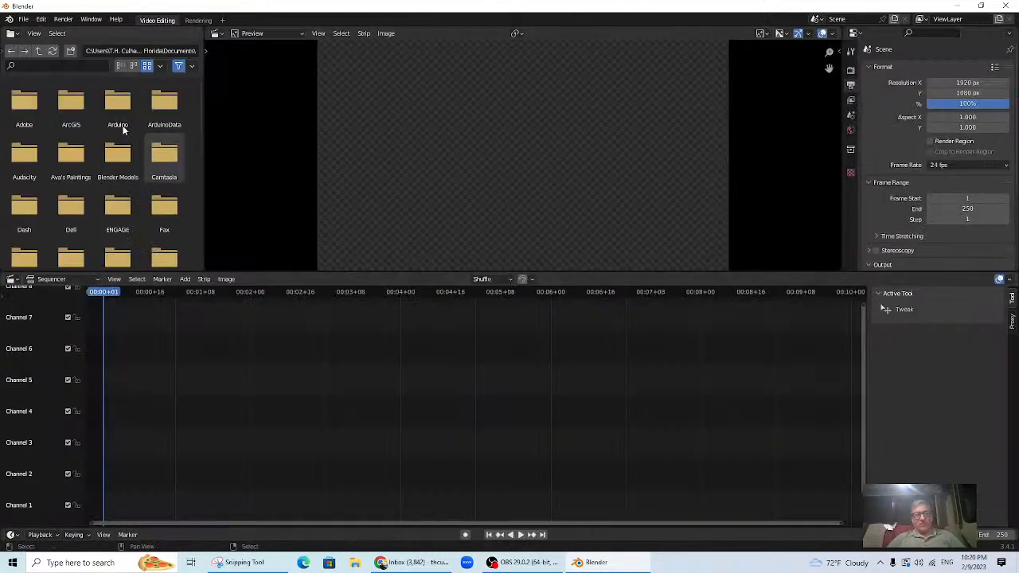
# Create a new file from the General template in place of the Video Editing one.
pyautogui.click(24, 19)
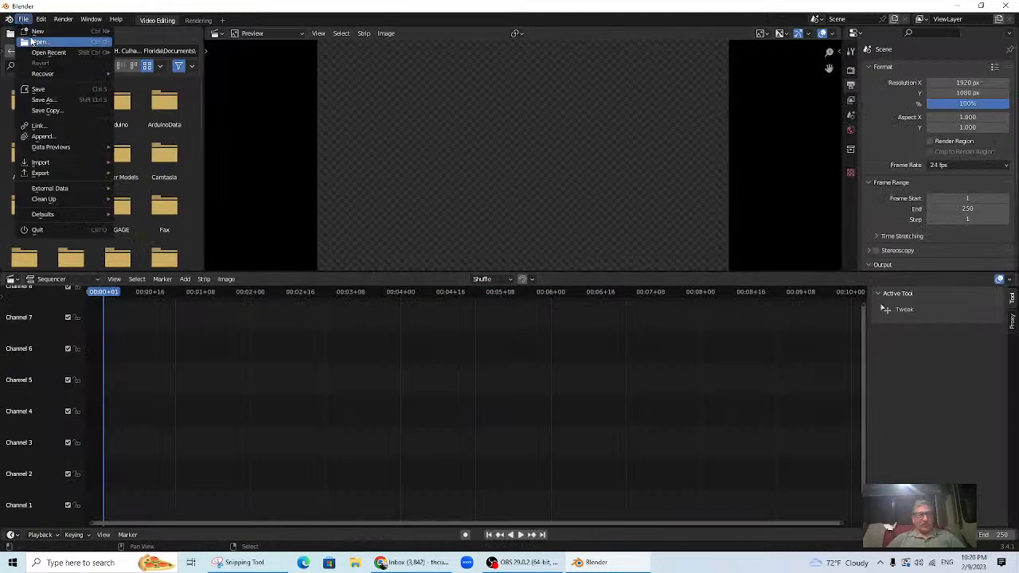
pyautogui.moveTo(32, 35)
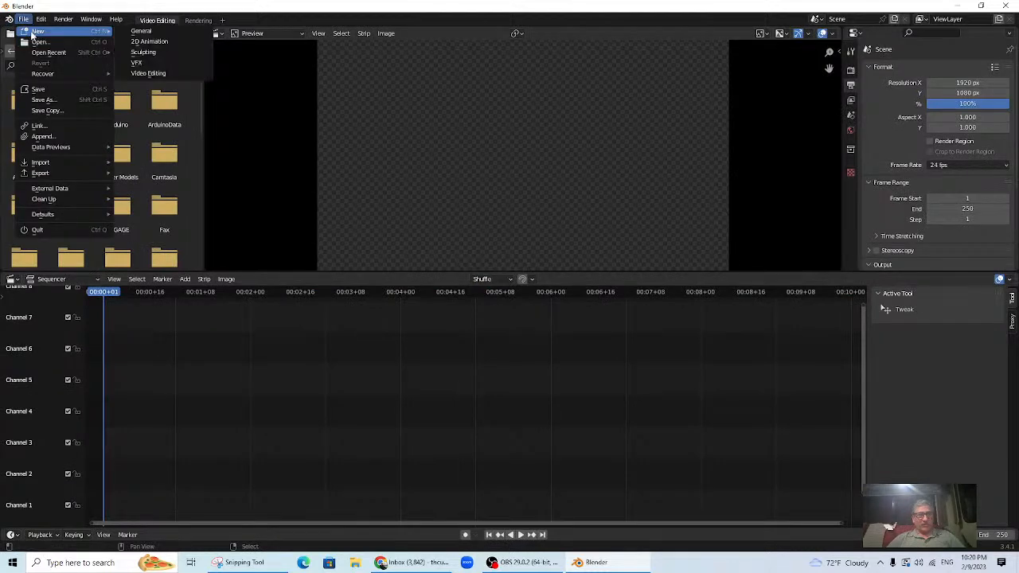
pyautogui.click(171, 32)
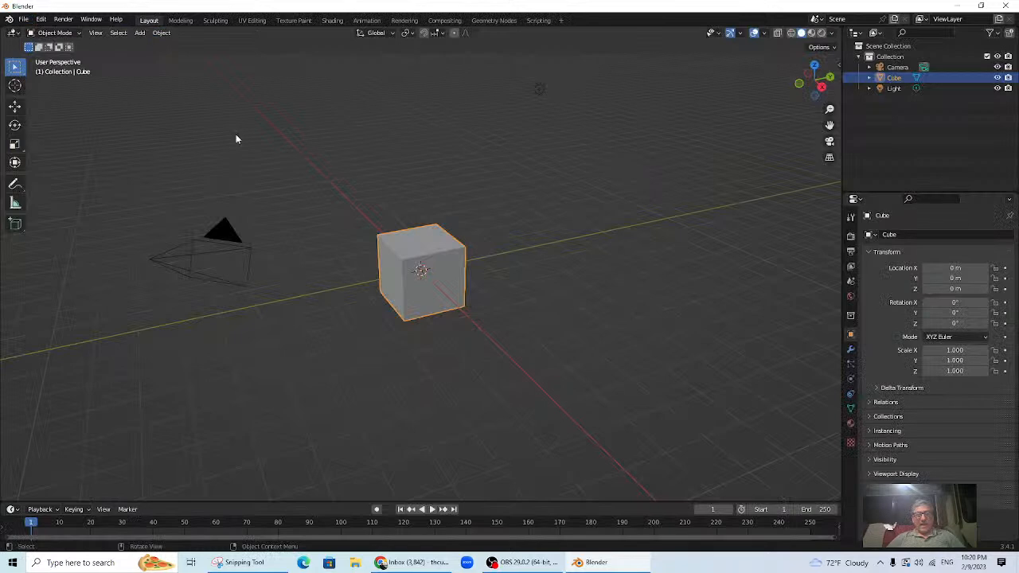
# Display the splash screen twice to review its new-file templates, dismissing it without choosing one.
pyautogui.click(8, 19)
pyautogui.click(22, 30)
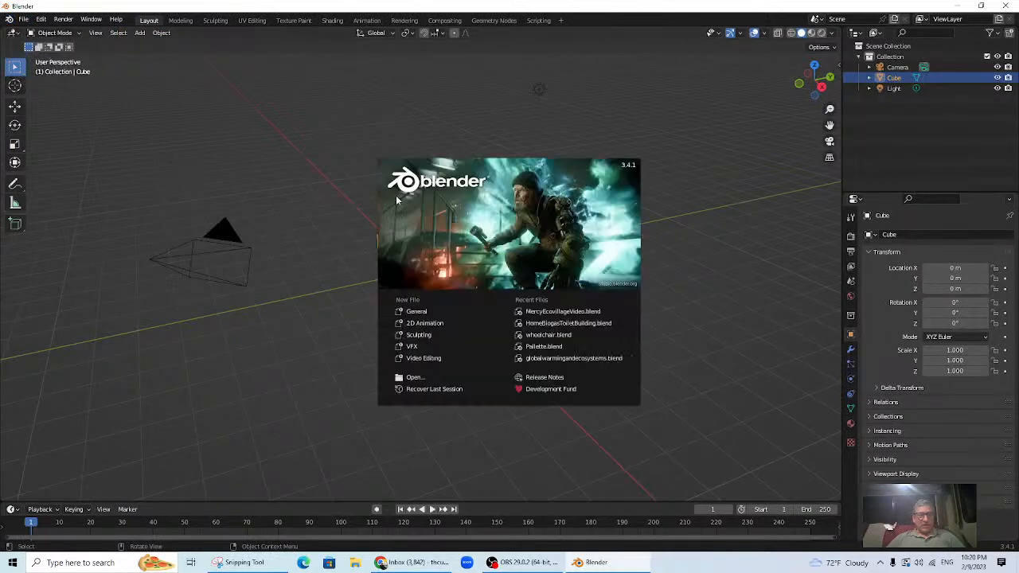
pyautogui.click(492, 217)
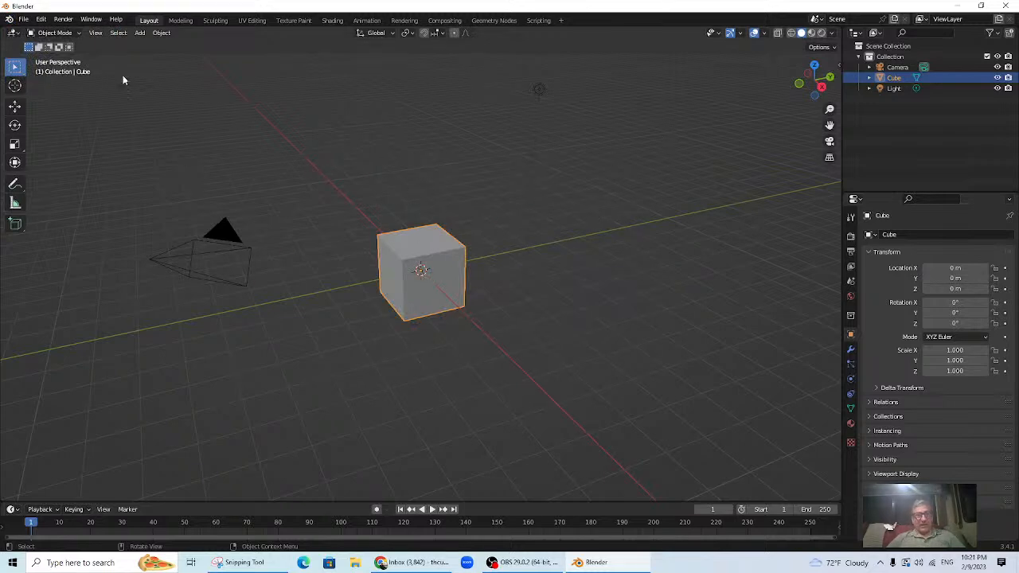
pyautogui.click(9, 19)
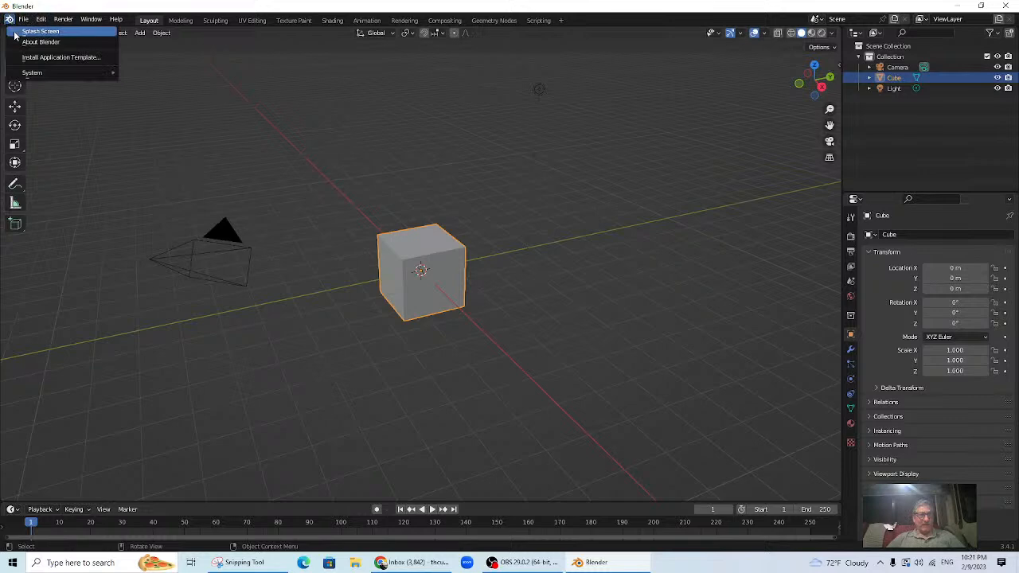
pyautogui.click(40, 31)
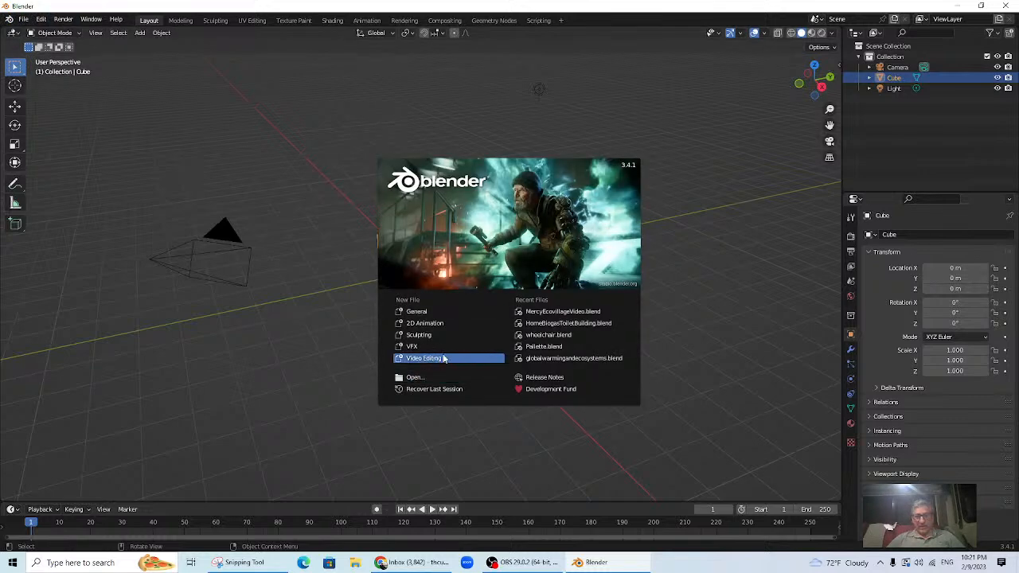
pyautogui.click(658, 126)
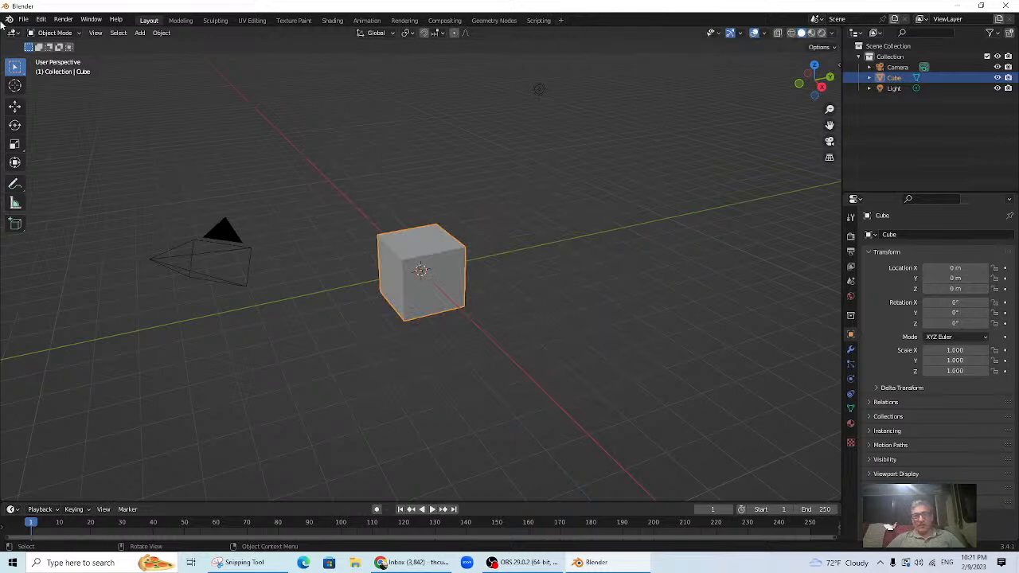
# Add the Video Editing workspace to the General file.
pyautogui.click(561, 22)
pyautogui.moveTo(541, 84)
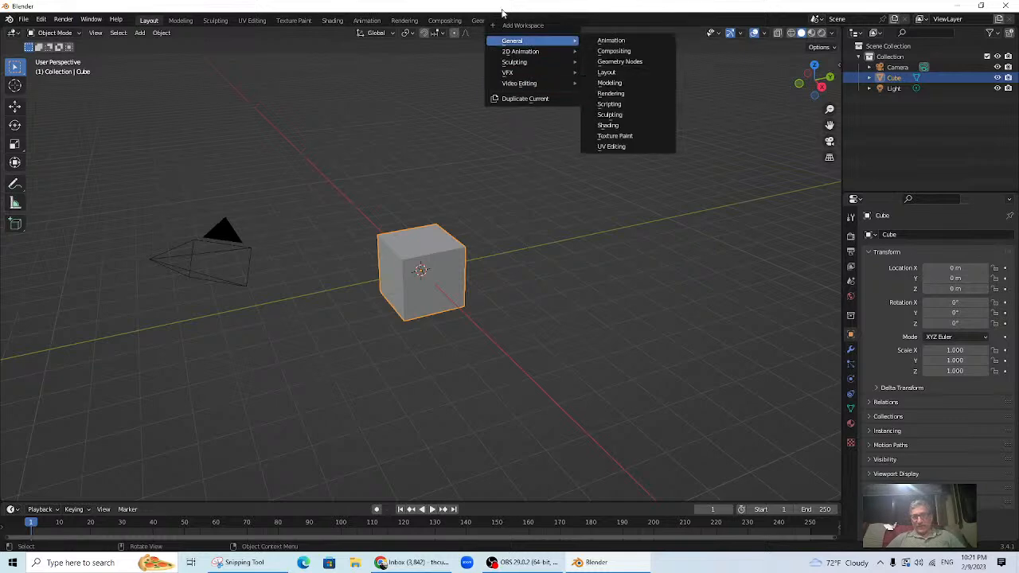
pyautogui.click(610, 93)
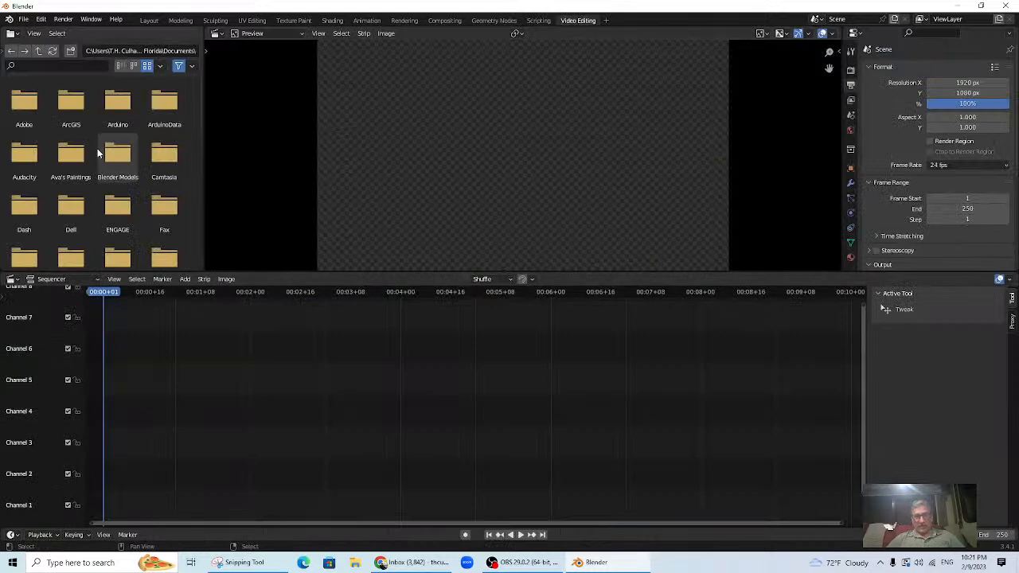
# Bring up the splash screen and create a new file from its Video Editing template.
pyautogui.click(9, 19)
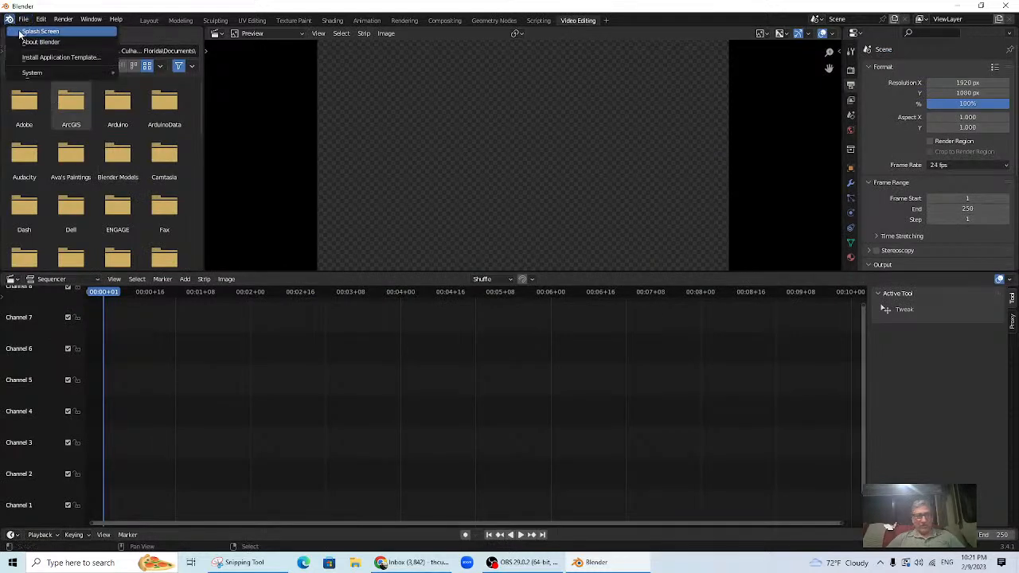
pyautogui.click(19, 32)
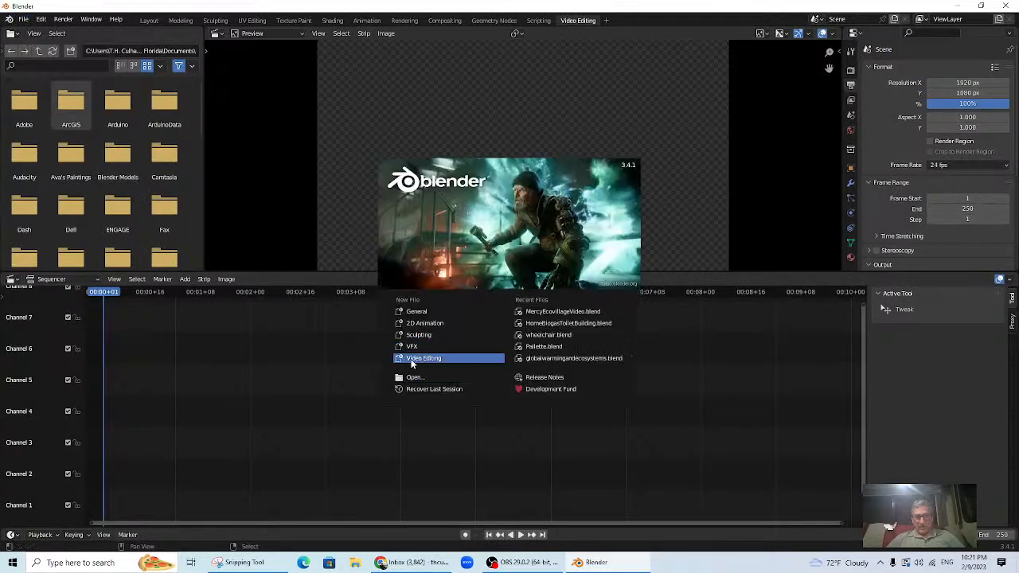
pyautogui.click(414, 359)
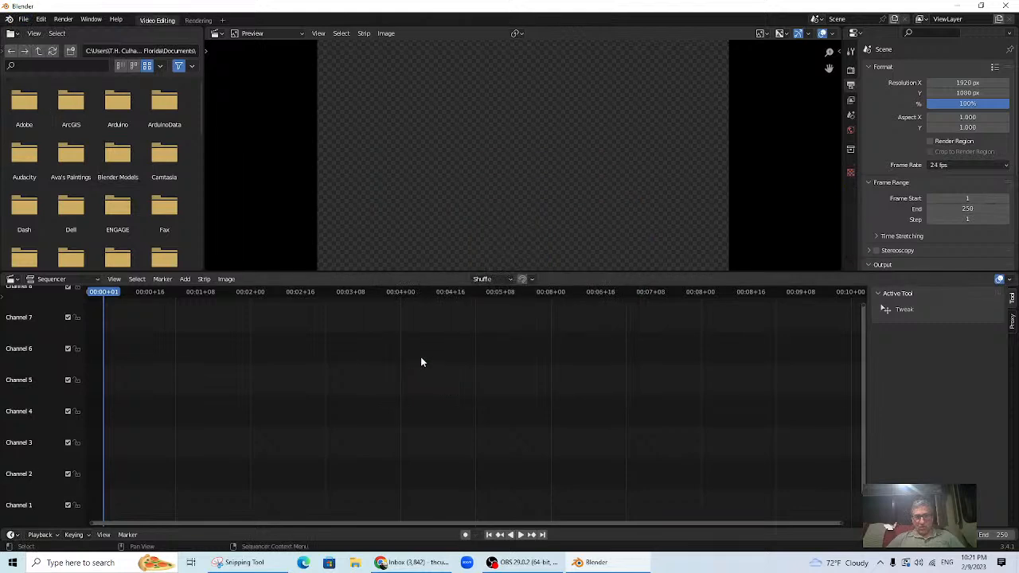
# Create a new General file to return to the default scene.
pyautogui.click(24, 19)
pyautogui.moveTo(38, 31)
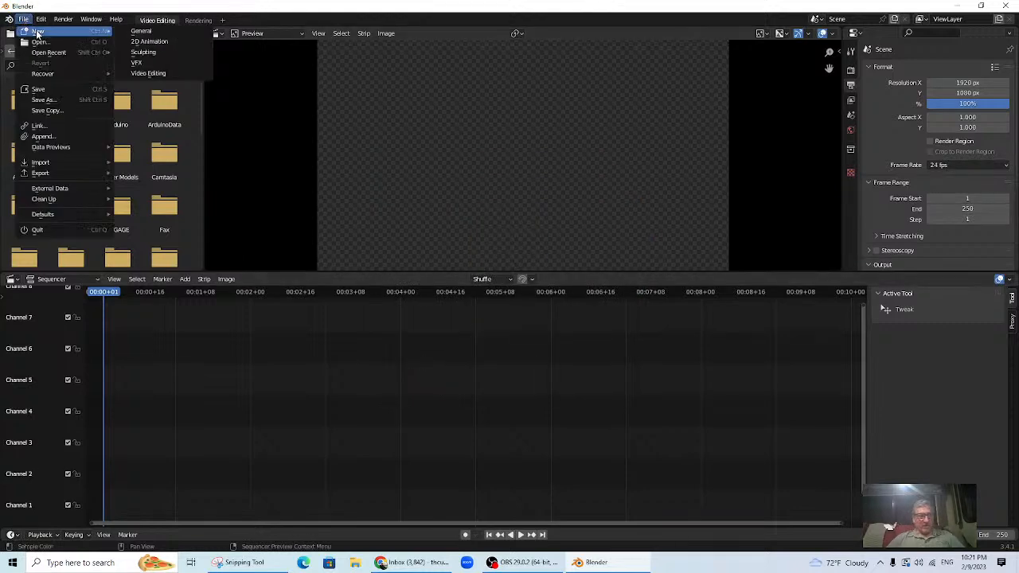
pyautogui.click(175, 30)
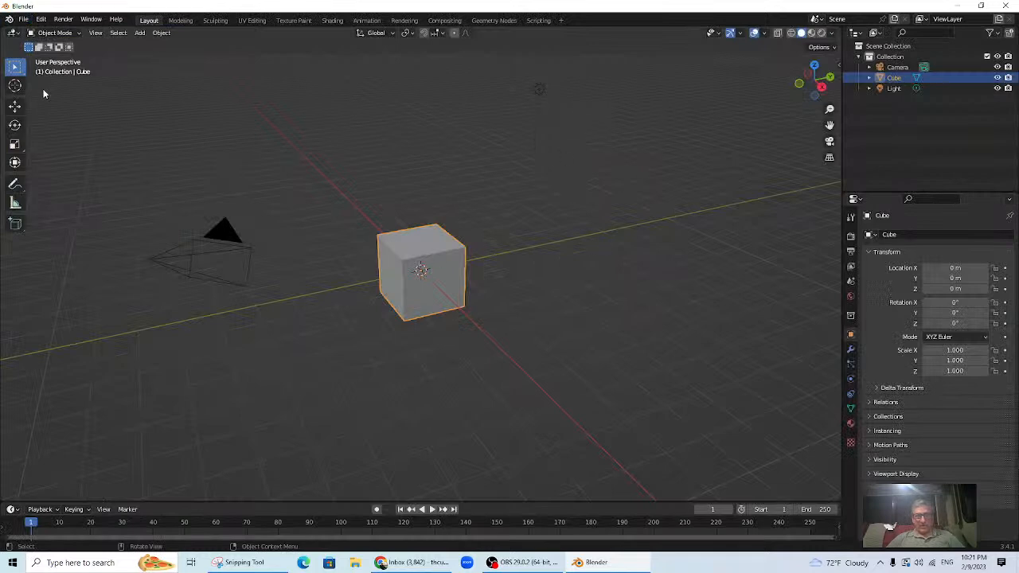
# Show the splash screen over the default cube scene and close it without picking a template.
pyautogui.click(10, 19)
pyautogui.click(27, 31)
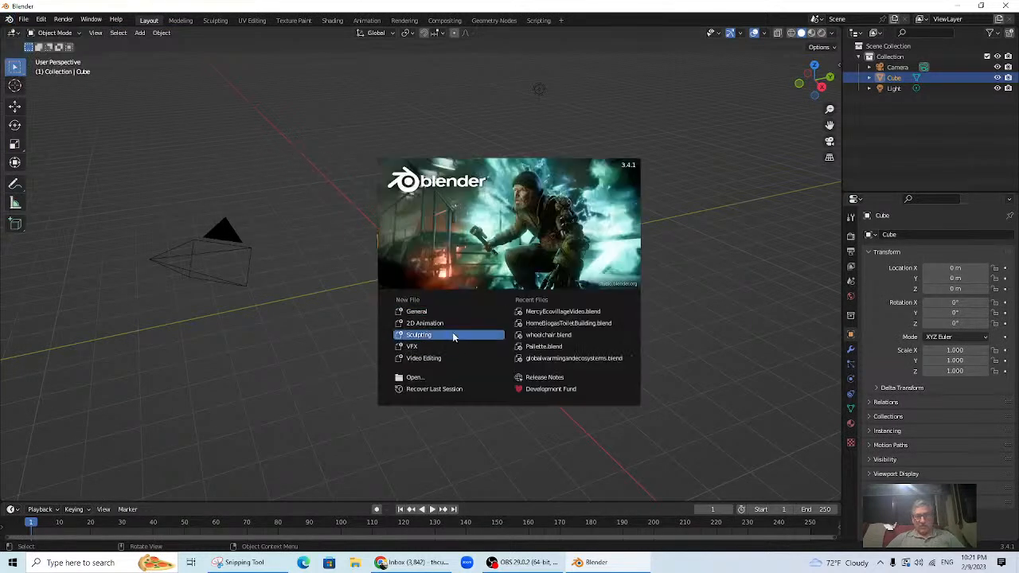
pyautogui.click(537, 235)
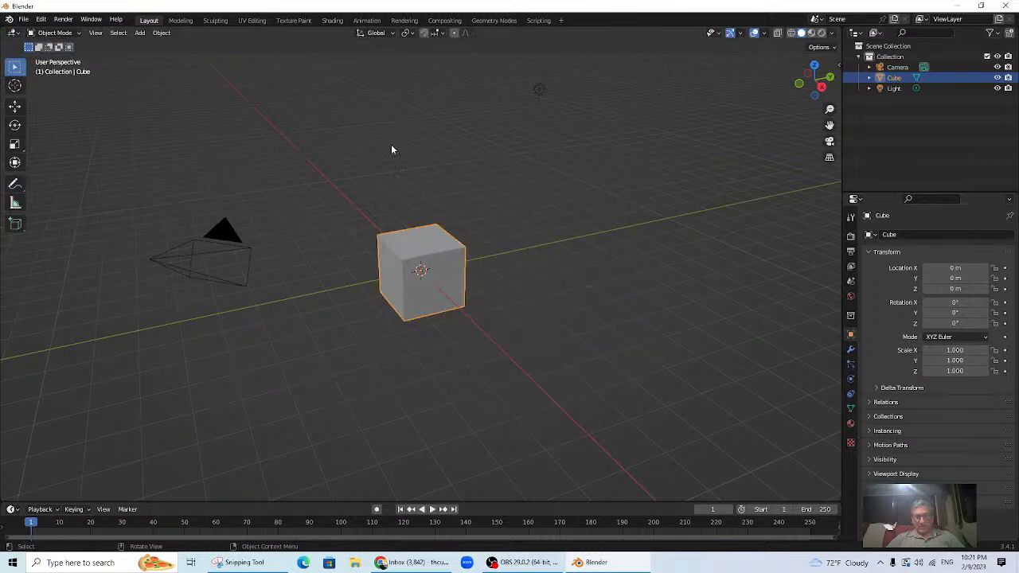
# Add a Video Editing workspace alongside the existing workspaces of the default scene.
pyautogui.moveTo(537, 244); pyautogui.dragTo(563, 67, button='middle')
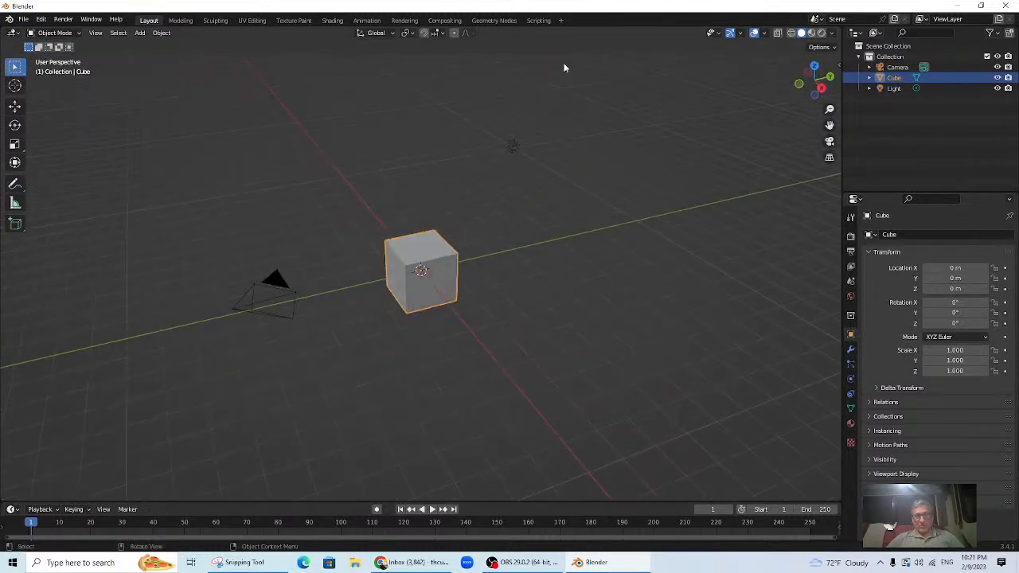
pyautogui.click(563, 21)
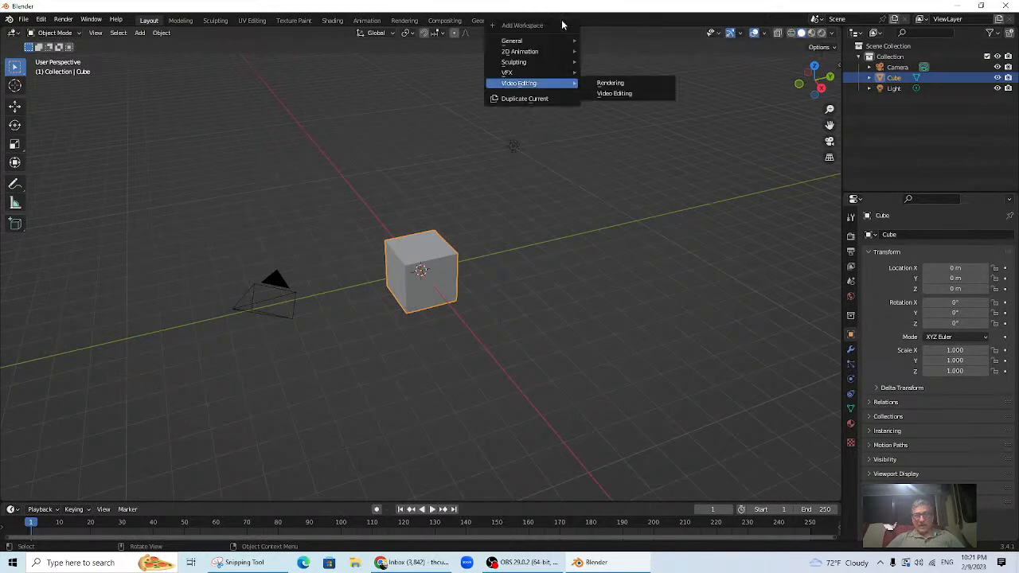
pyautogui.click(616, 94)
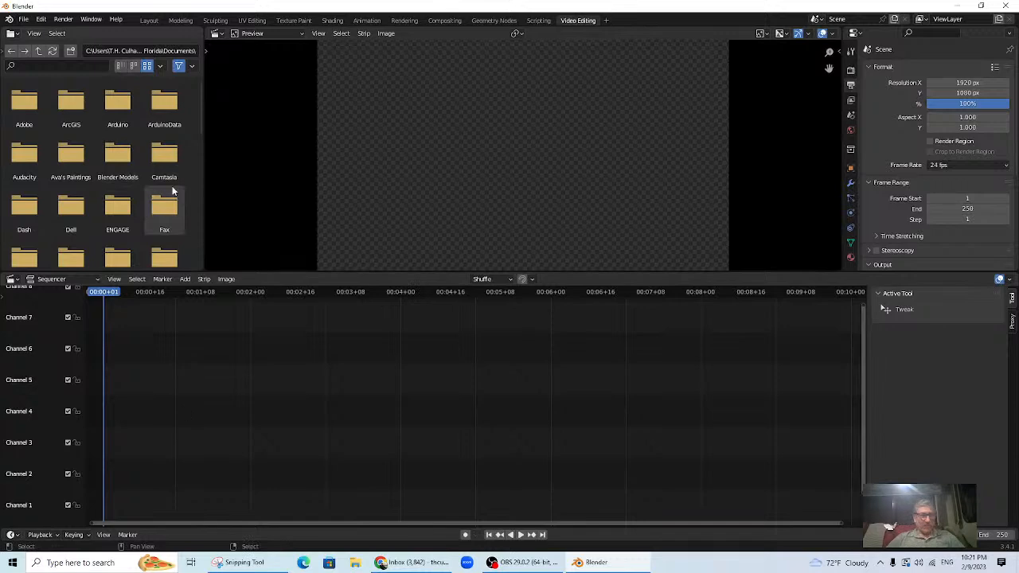
pyautogui.scroll(-2, 172, 191)
pyautogui.scroll(-4, 173, 196)
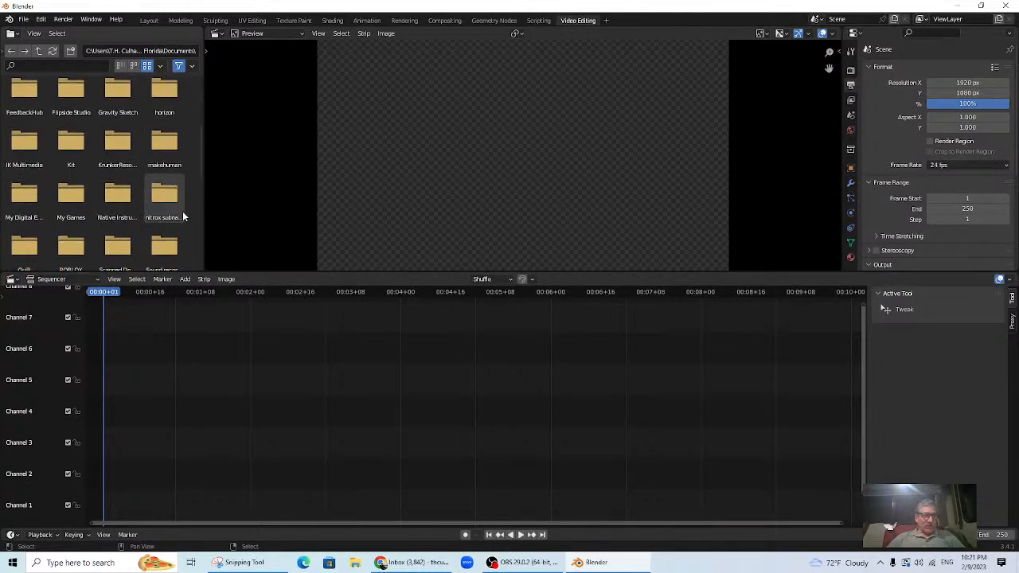
pyautogui.scroll(6, 181, 229)
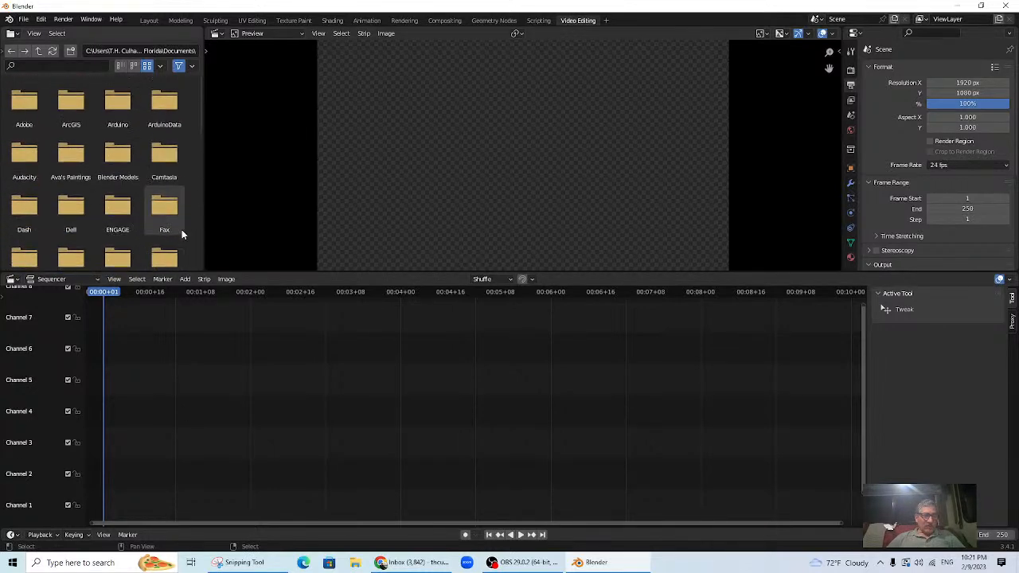
pyautogui.scroll(-2, 135, 223)
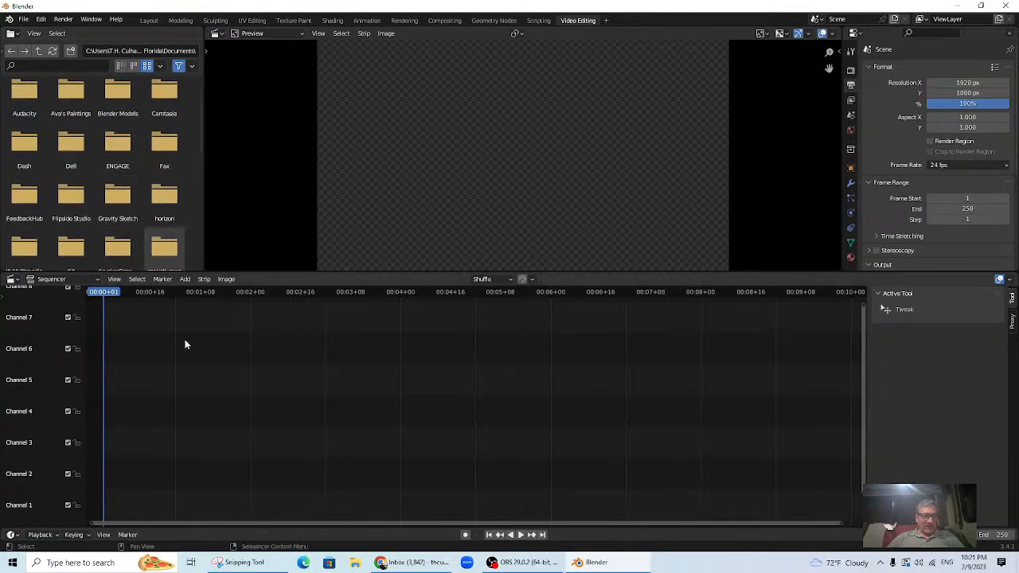
# Start adding an Image/Sequence strip to the sequencer and look through the Documents folder for images.
pyautogui.click(187, 279)
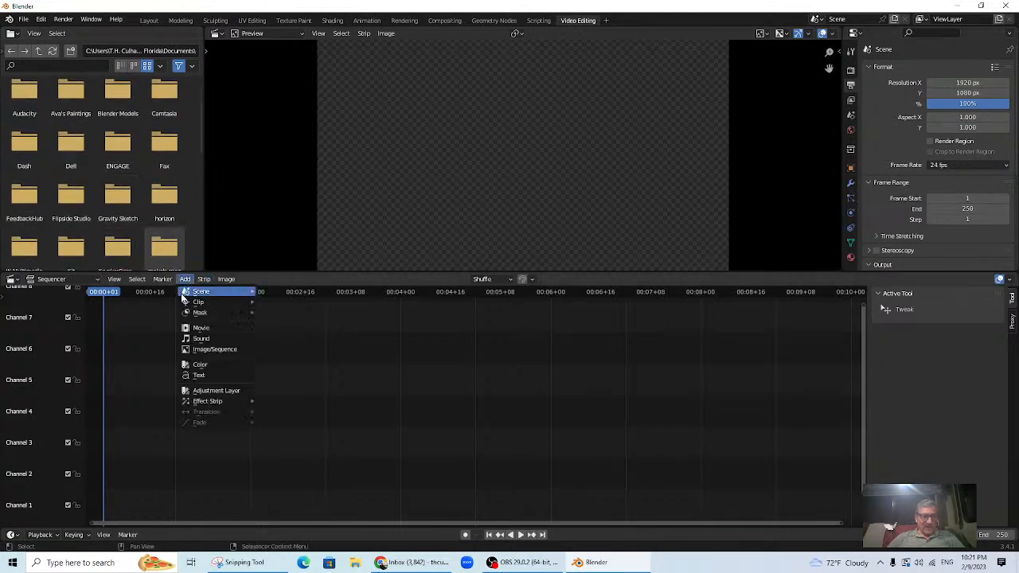
pyautogui.click(204, 349)
pyautogui.scroll(-5, 609, 274)
pyautogui.scroll(-8, 610, 287)
pyautogui.scroll(-10, 614, 280)
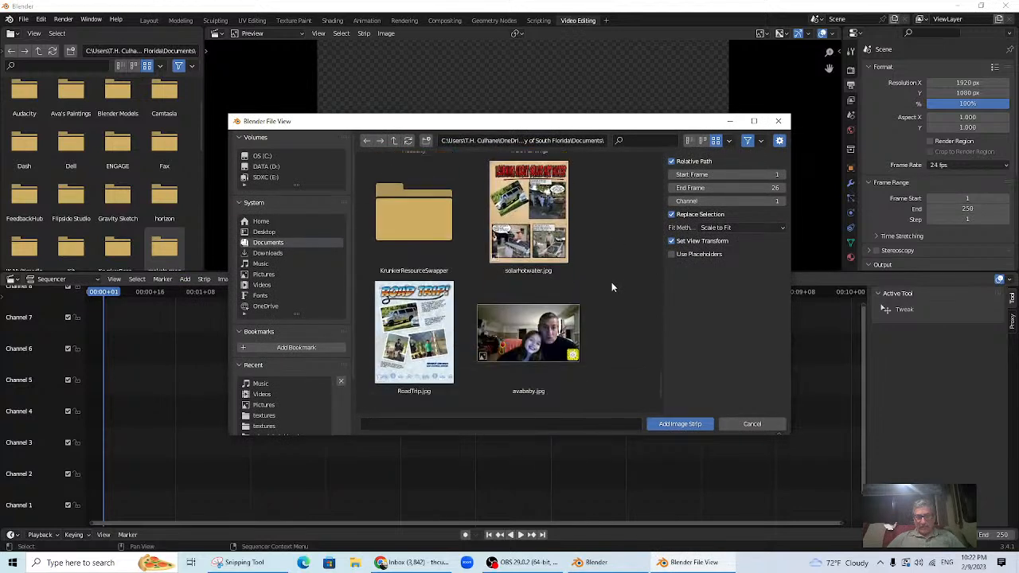
pyautogui.scroll(-2, 612, 286)
pyautogui.scroll(20, 611, 287)
pyautogui.scroll(-15, 612, 286)
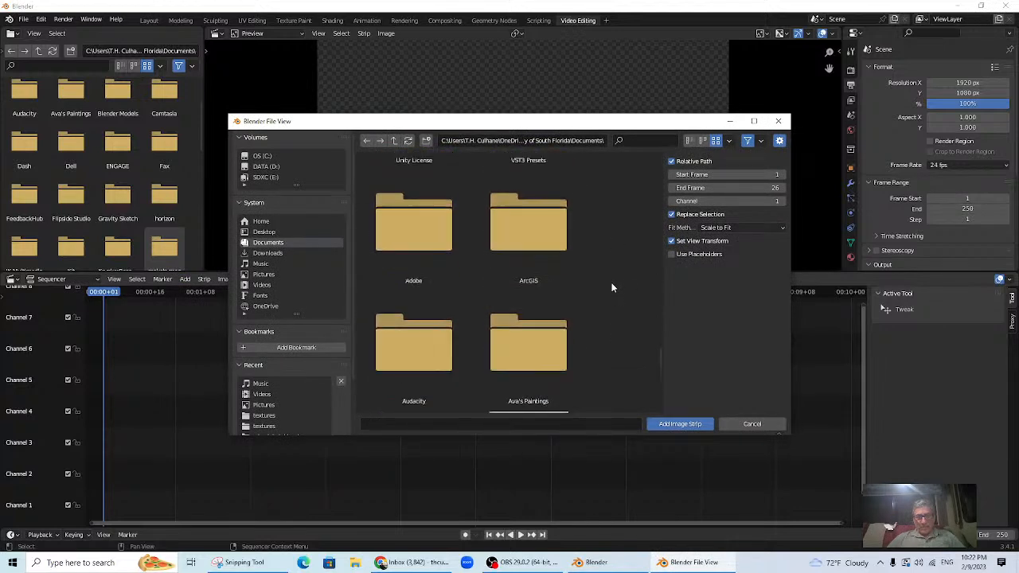
# Add rosebudsplash.JPG from the Pictures folder as an image strip on channel 1 and move the playhead to frame 6.
pyautogui.click(268, 275)
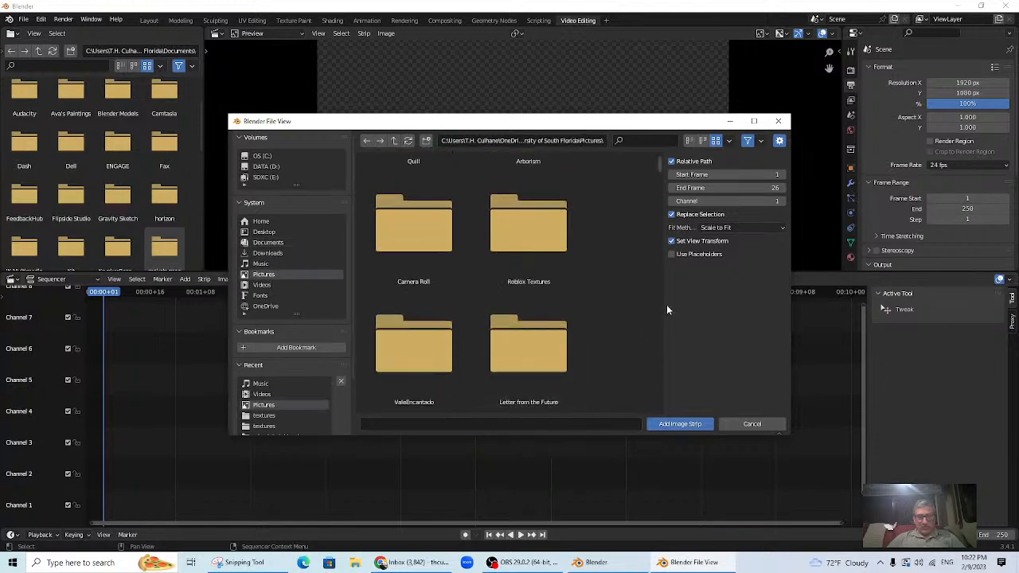
pyautogui.moveTo(657, 172); pyautogui.dragTo(653, 236)
pyautogui.scroll(-12, 653, 236)
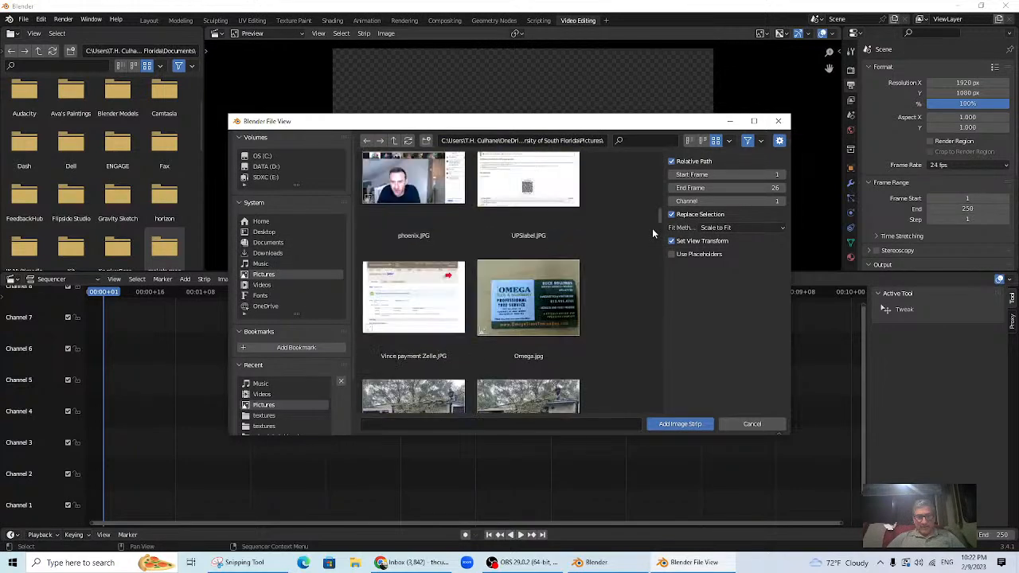
pyautogui.scroll(-20, 578, 300)
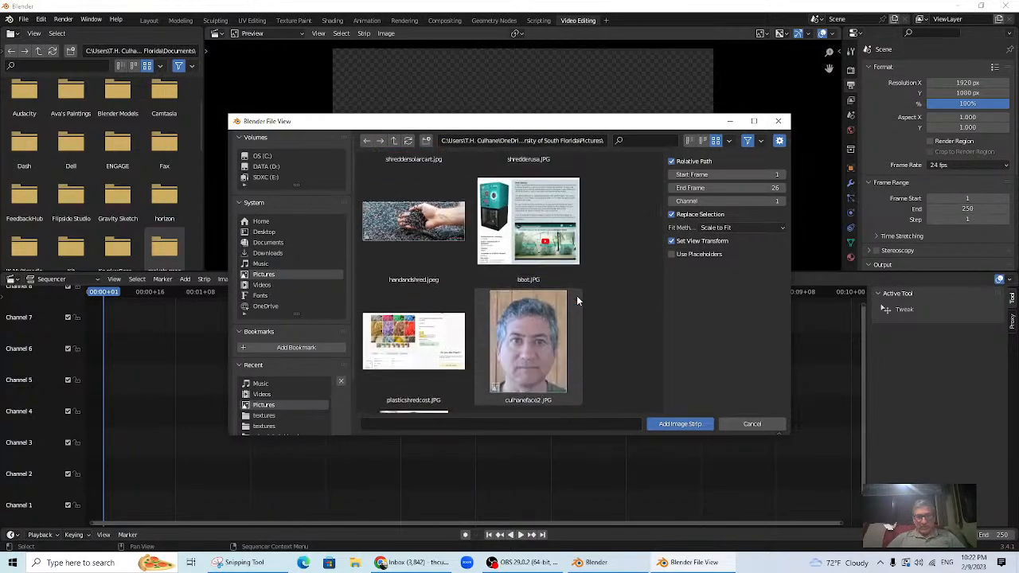
pyautogui.scroll(-20, 578, 300)
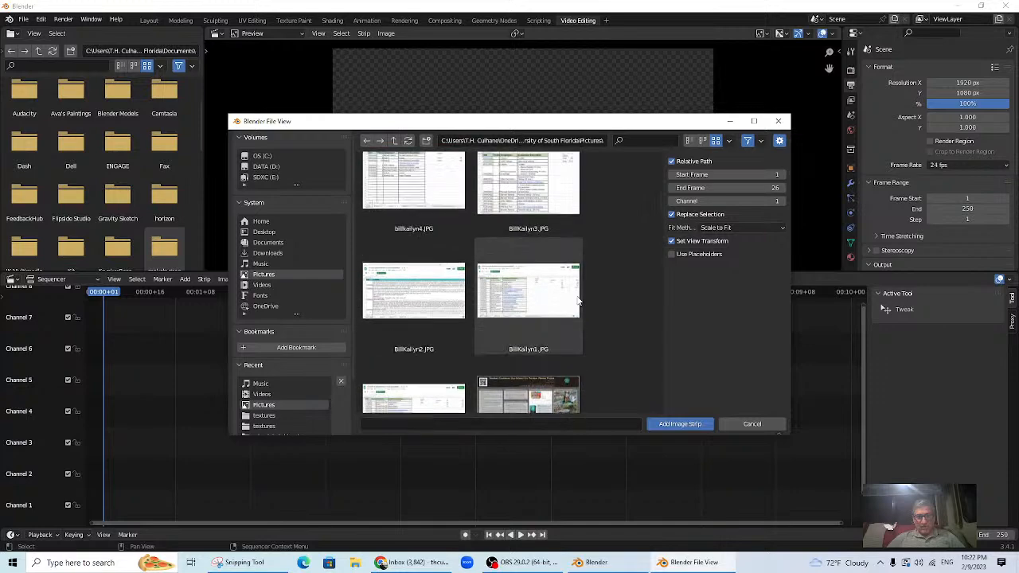
pyautogui.scroll(-20, 578, 301)
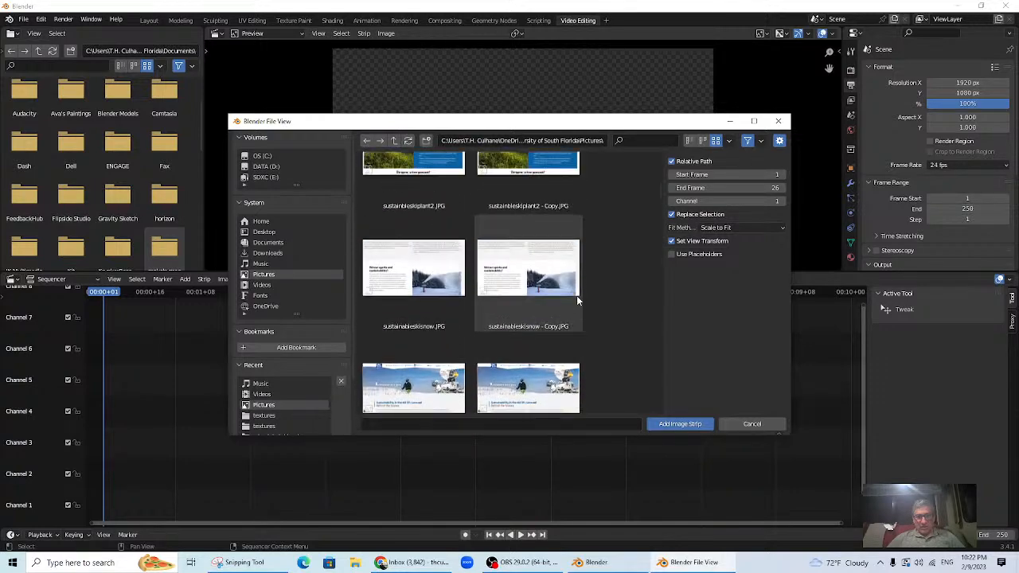
pyautogui.scroll(-20, 578, 300)
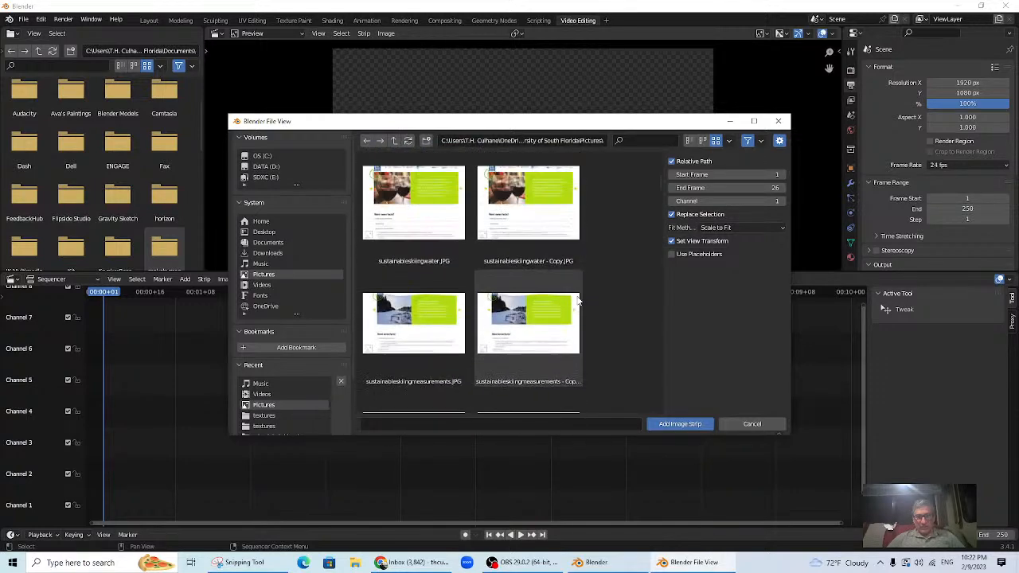
pyautogui.scroll(-20, 578, 300)
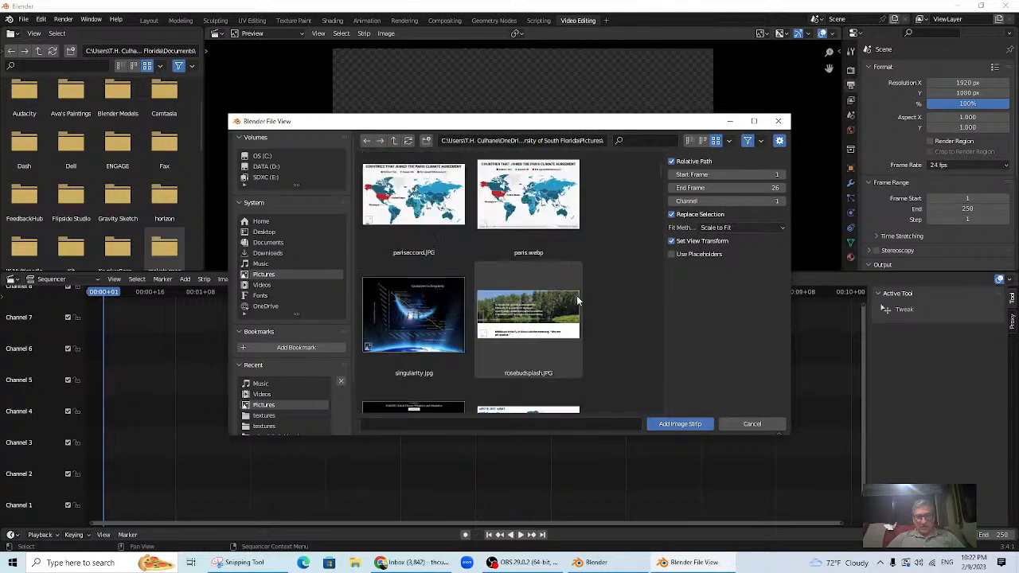
pyautogui.click(544, 267)
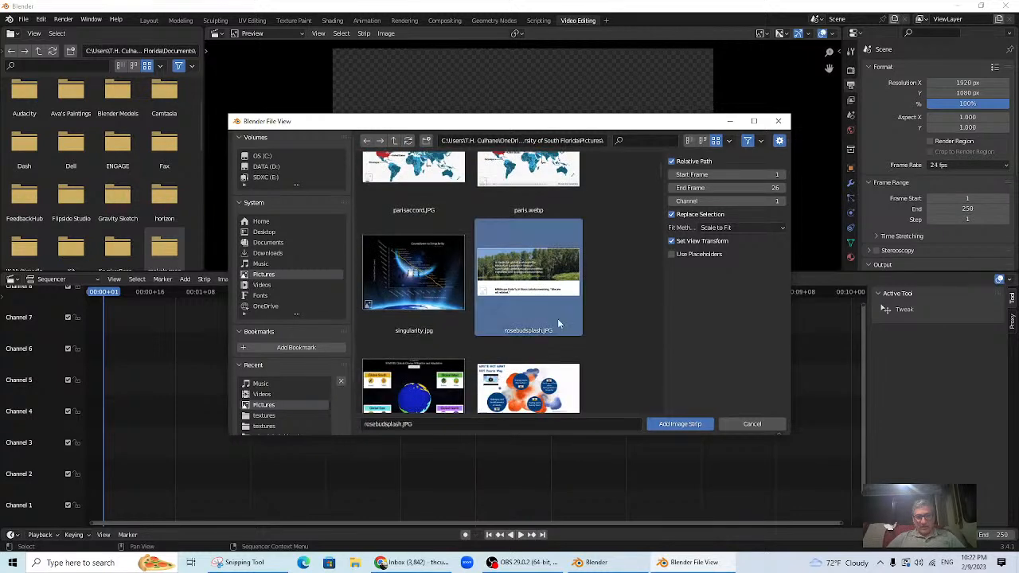
pyautogui.click(677, 424)
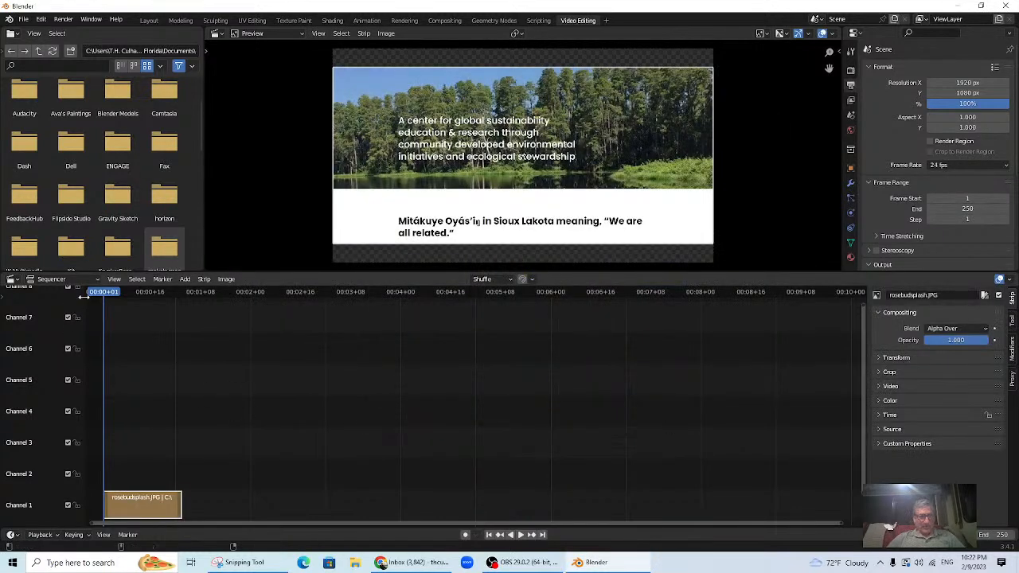
pyautogui.click(119, 293)
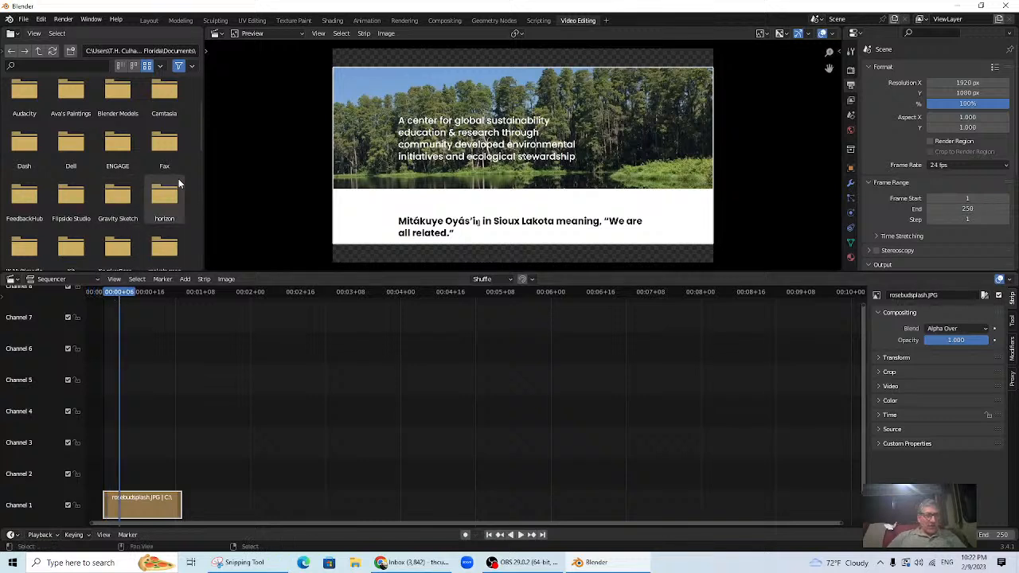
# Open the Pictures folder in the workspace's file browser and widen the browser area to about one and a half times its width.
pyautogui.scroll(-2, 164, 159)
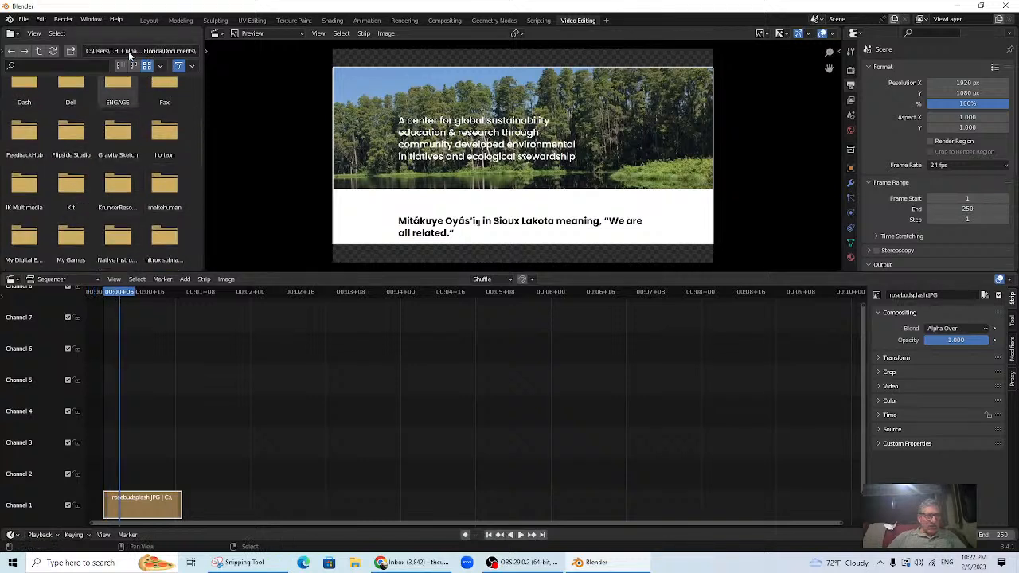
pyautogui.click(40, 52)
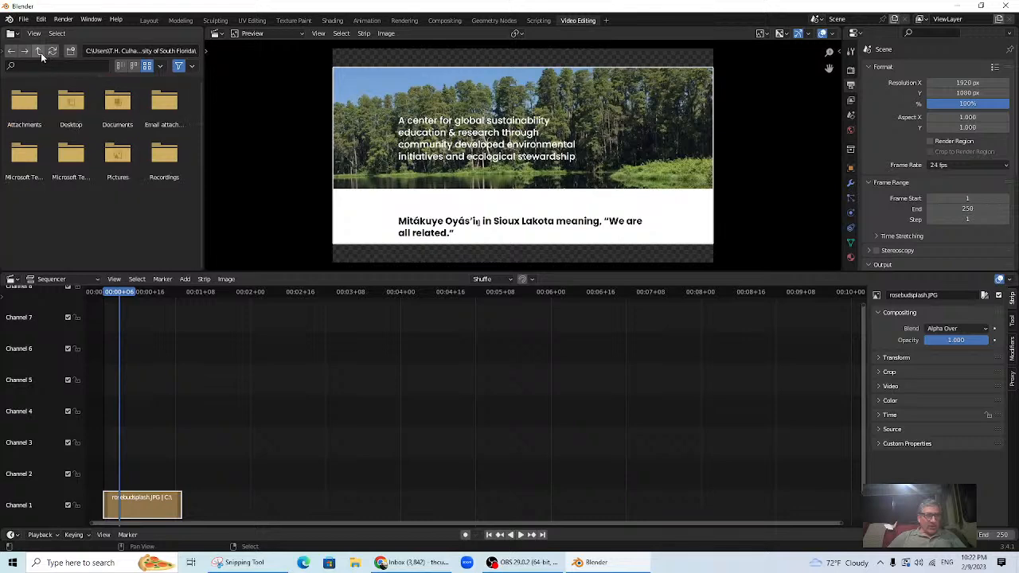
pyautogui.doubleClick(120, 157)
pyautogui.scroll(-5, 165, 191)
pyautogui.scroll(-2, 168, 203)
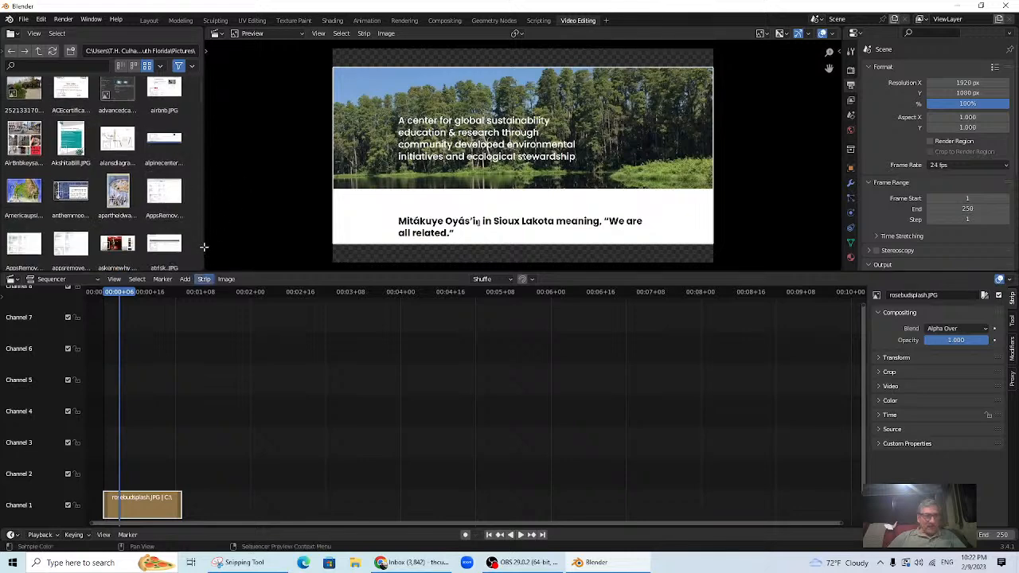
pyautogui.moveTo(203, 247); pyautogui.dragTo(316, 228)
pyautogui.moveTo(317, 182); pyautogui.dragTo(302, 182)
pyautogui.scroll(8, 176, 160)
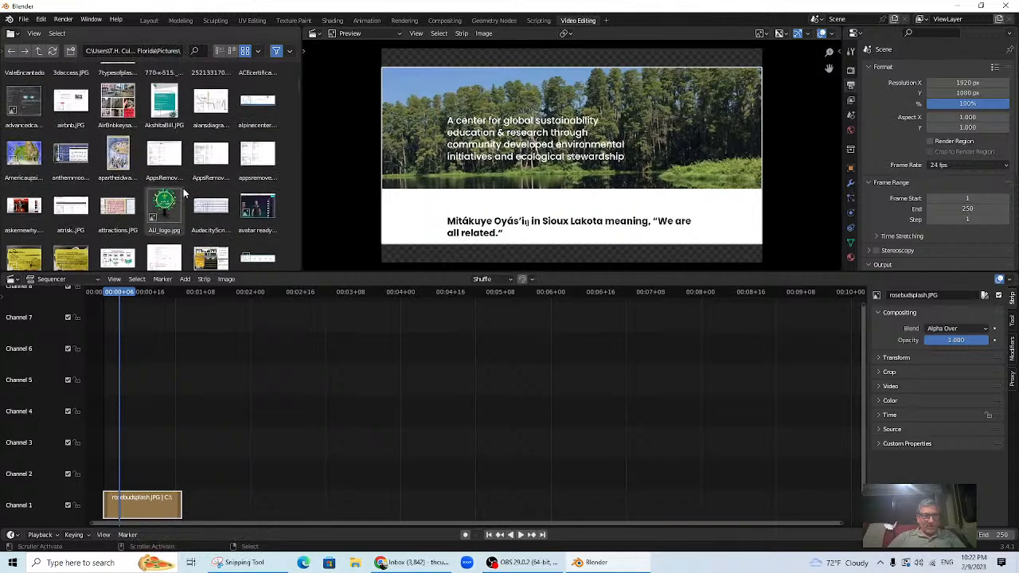
# Sort the file browser's Pictures folder by size, keep the thumbnail display after trying the list displays, and look through the images.
pyautogui.click(259, 54)
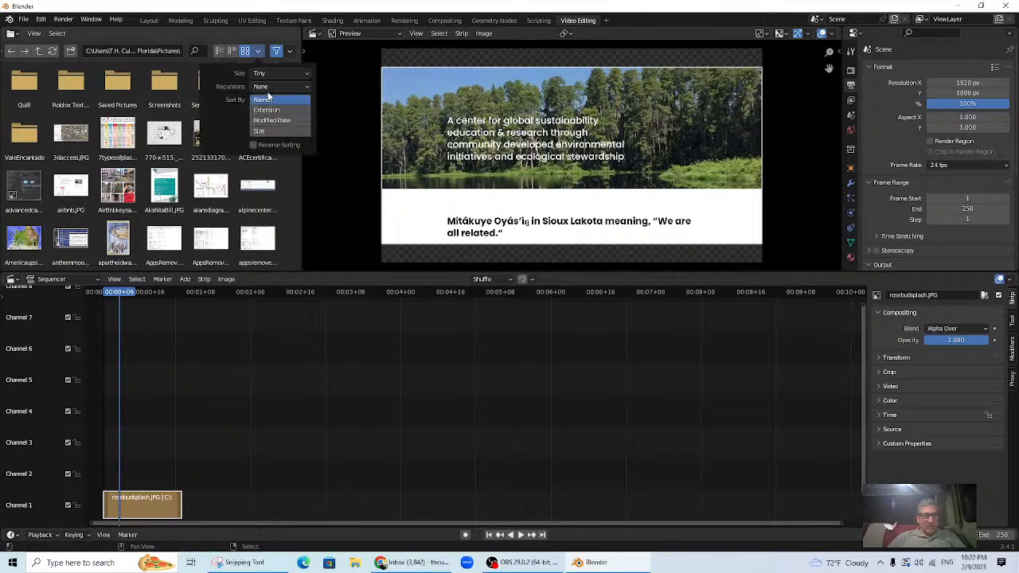
pyautogui.click(276, 132)
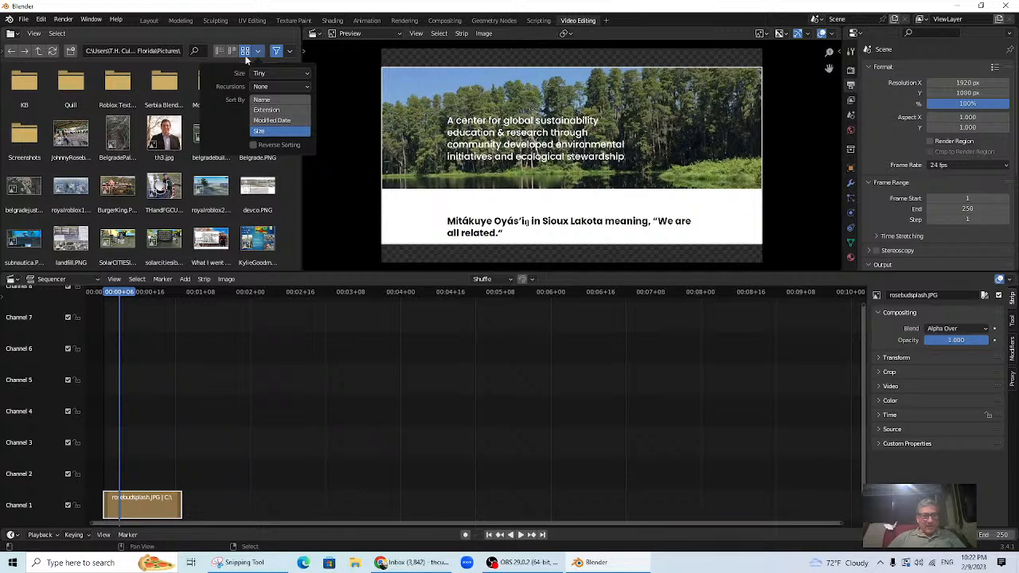
pyautogui.click(220, 51)
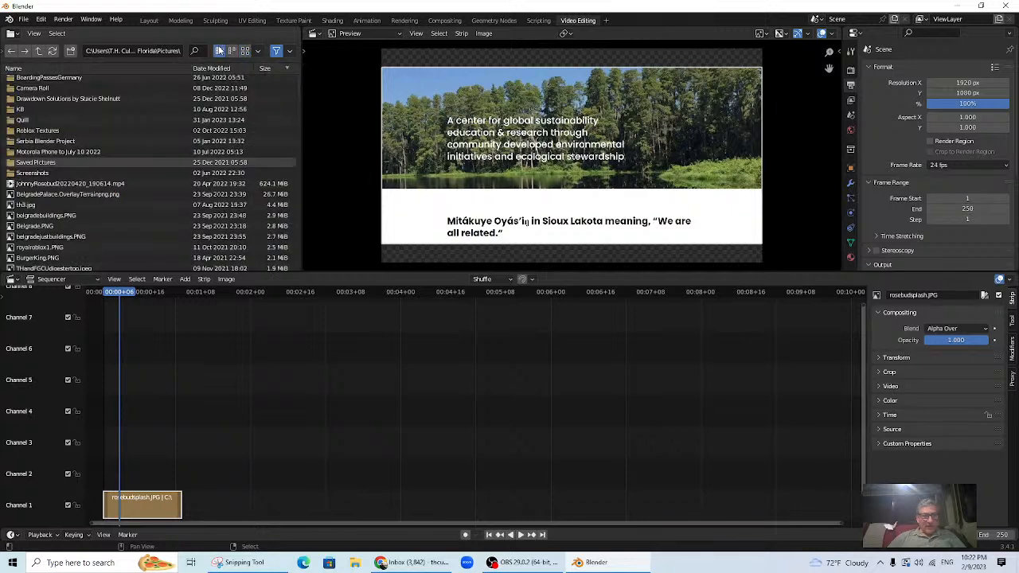
pyautogui.click(233, 51)
pyautogui.click(245, 51)
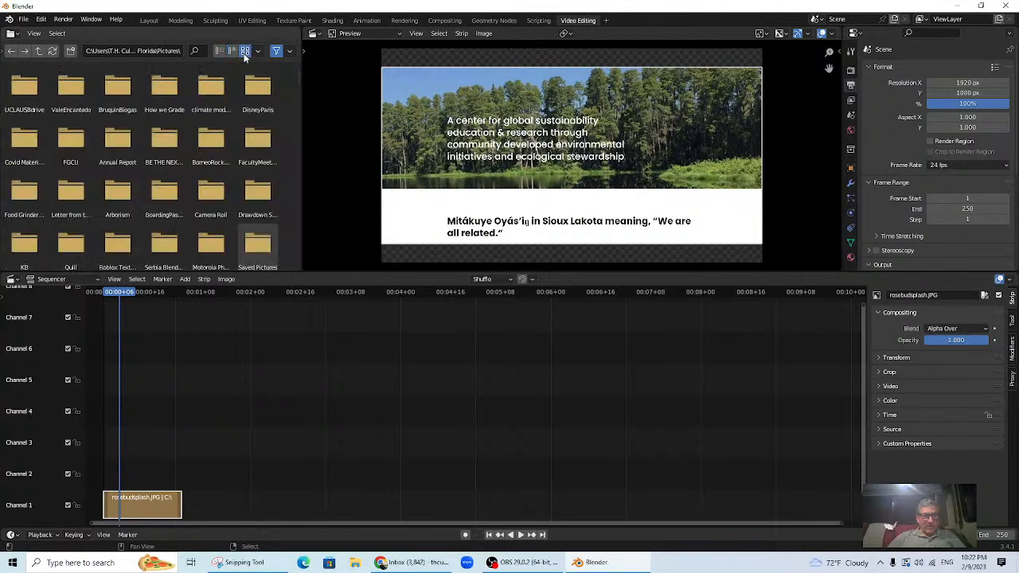
pyautogui.moveTo(301, 113); pyautogui.dragTo(302, 112)
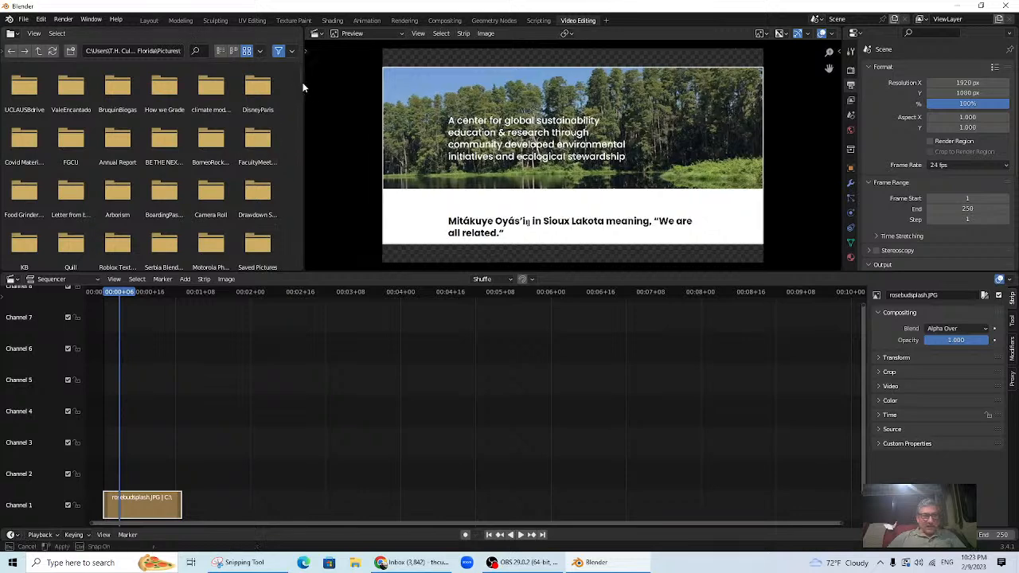
pyautogui.scroll(-1, 249, 112)
pyautogui.scroll(-5, 217, 166)
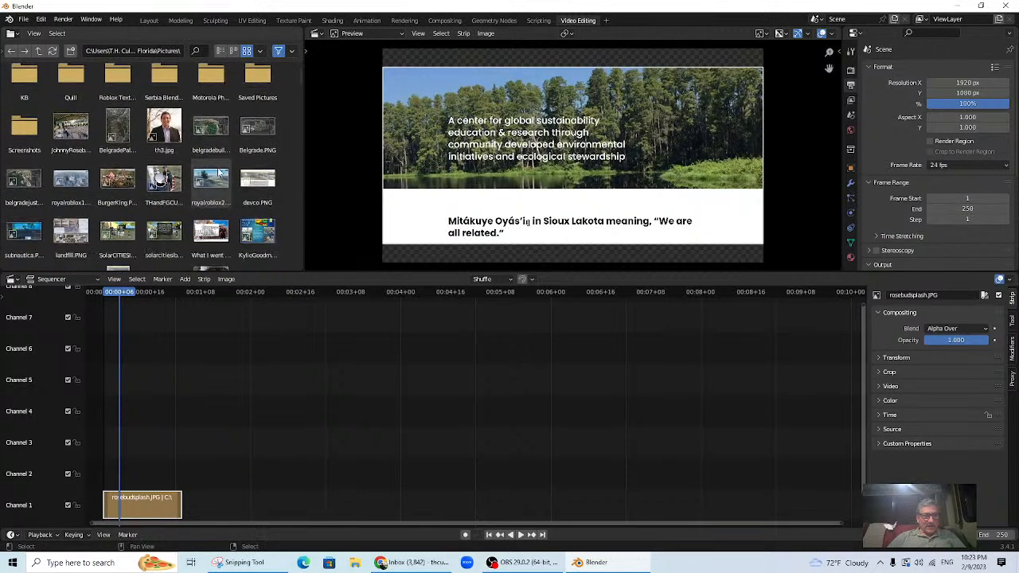
pyautogui.scroll(-3, 221, 172)
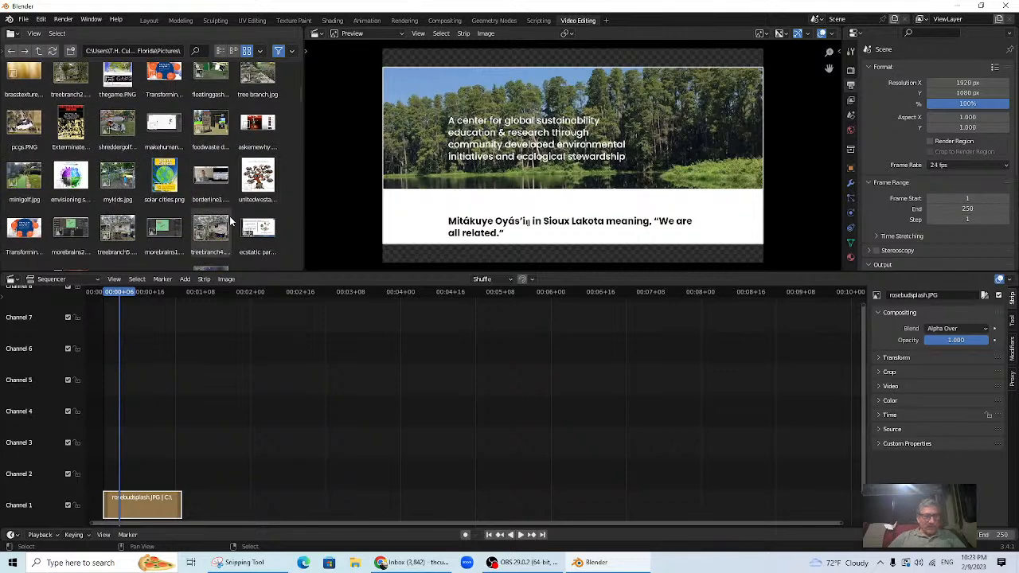
pyautogui.scroll(1, 211, 183)
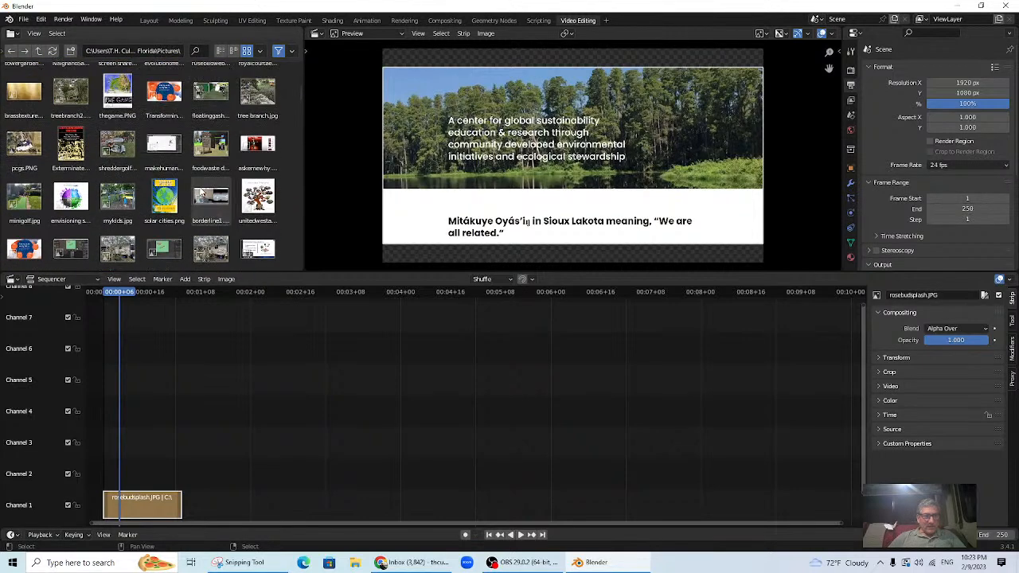
# Add pcgssolutions.JPG from the Pictures folder as an image strip and slide it along channel 2 to start at about 00:02+10.
pyautogui.click(184, 279)
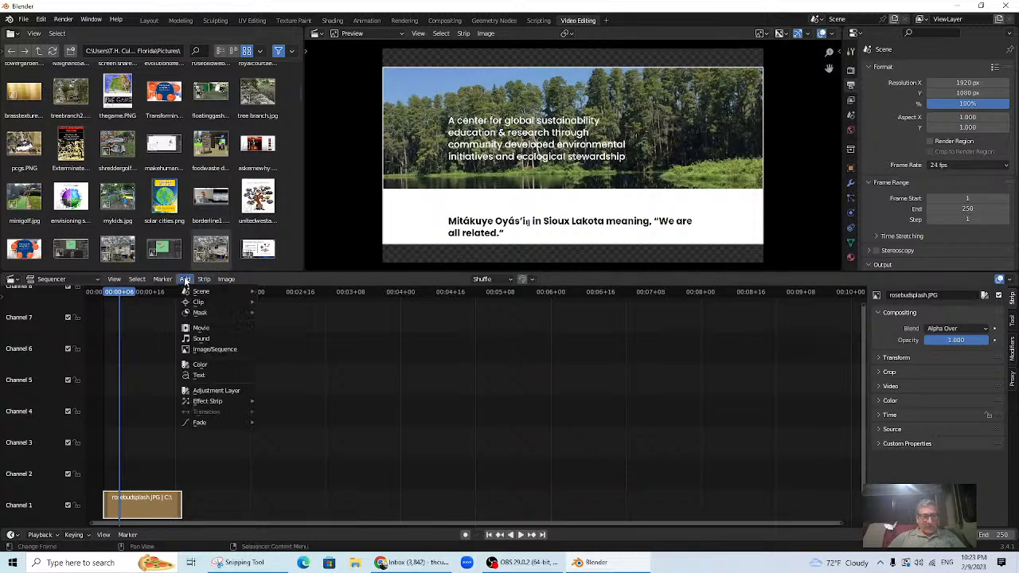
pyautogui.click(210, 350)
pyautogui.moveTo(500, 120); pyautogui.dragTo(389, 113)
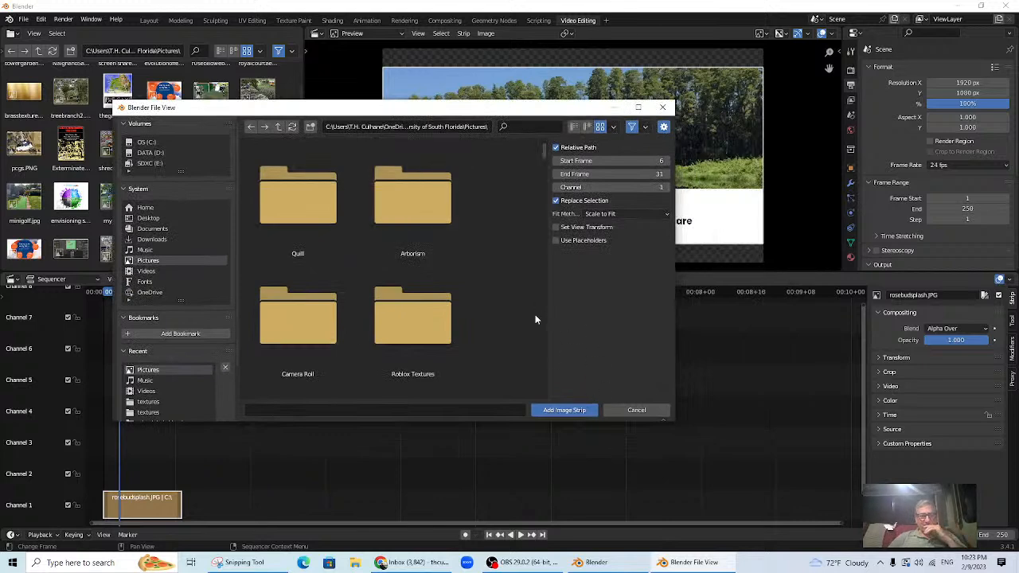
pyautogui.scroll(-5, 535, 318)
pyautogui.scroll(-10, 512, 334)
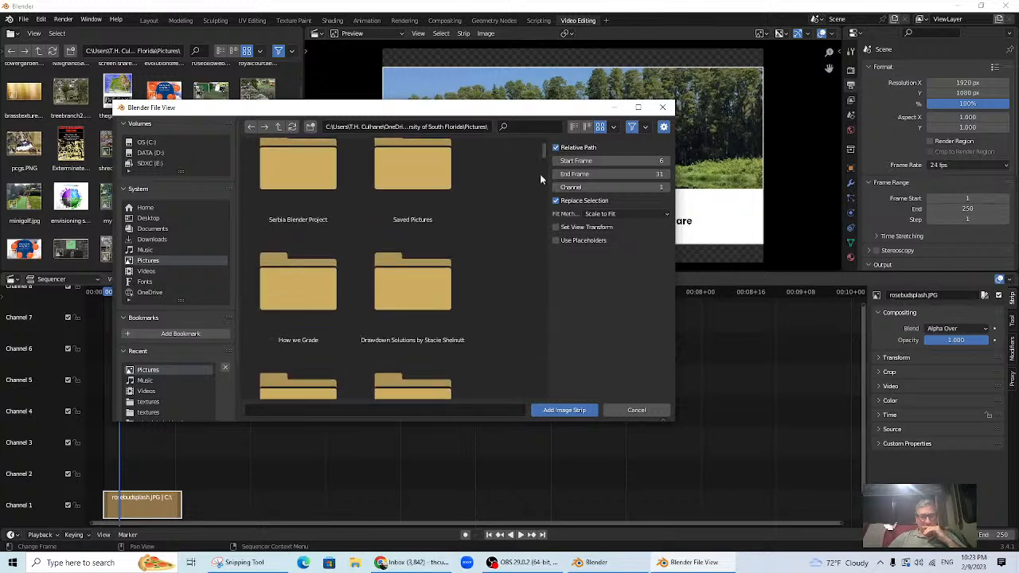
pyautogui.moveTo(545, 148)
pyautogui.mouseDown()
pyautogui.moveTo(548, 199)
pyautogui.moveTo(547, 157)
pyautogui.mouseUp()
pyautogui.click(265, 228)
pyautogui.doubleClick(266, 229)
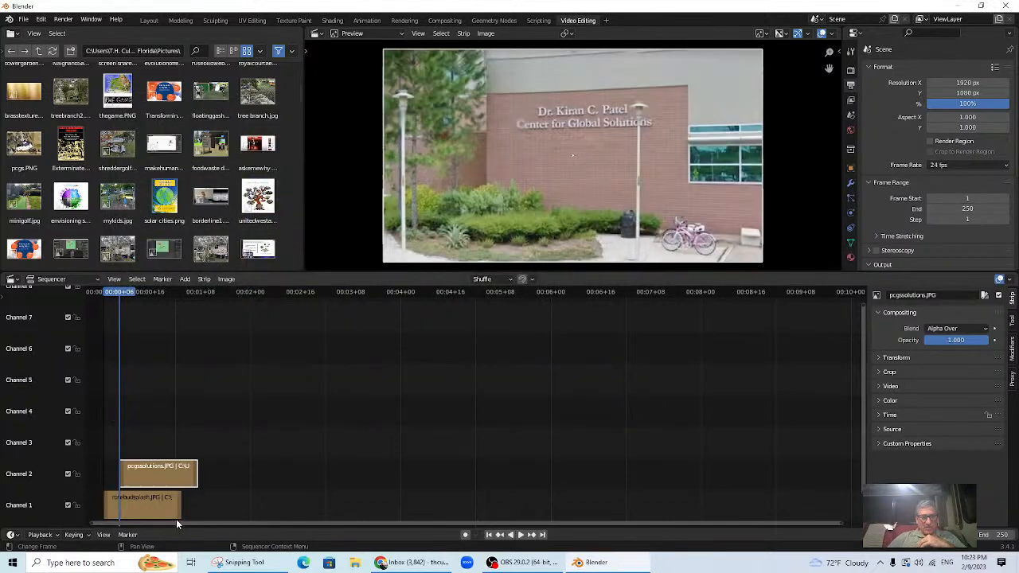
pyautogui.moveTo(138, 478); pyautogui.dragTo(300, 479)
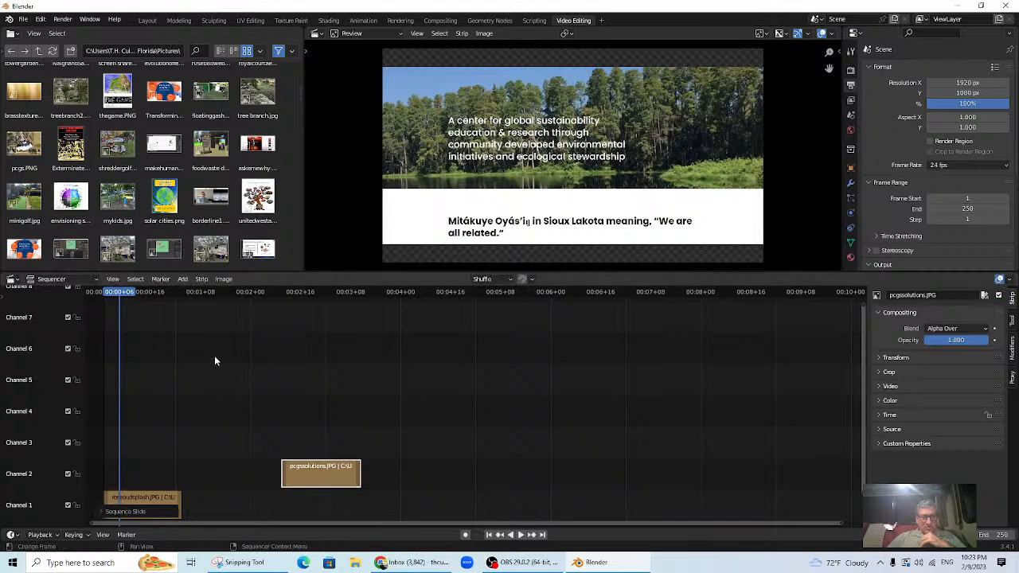
# Add drawdown.jpg from the Pictures folder as an image strip and slide it along channel 2 to start at about 00:04+00.
pyautogui.click(182, 279)
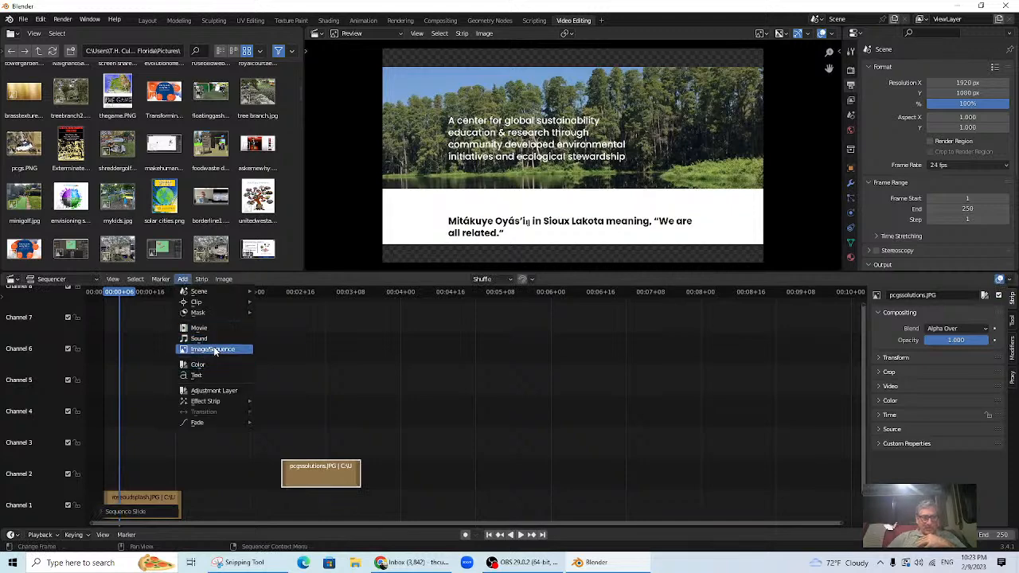
pyautogui.click(213, 351)
pyautogui.scroll(-5, 473, 268)
pyautogui.scroll(-10, 648, 262)
pyautogui.scroll(-10, 646, 251)
pyautogui.scroll(-10, 646, 229)
pyautogui.scroll(-10, 646, 216)
pyautogui.scroll(-10, 647, 206)
pyautogui.scroll(5, 648, 191)
pyautogui.doubleClick(536, 353)
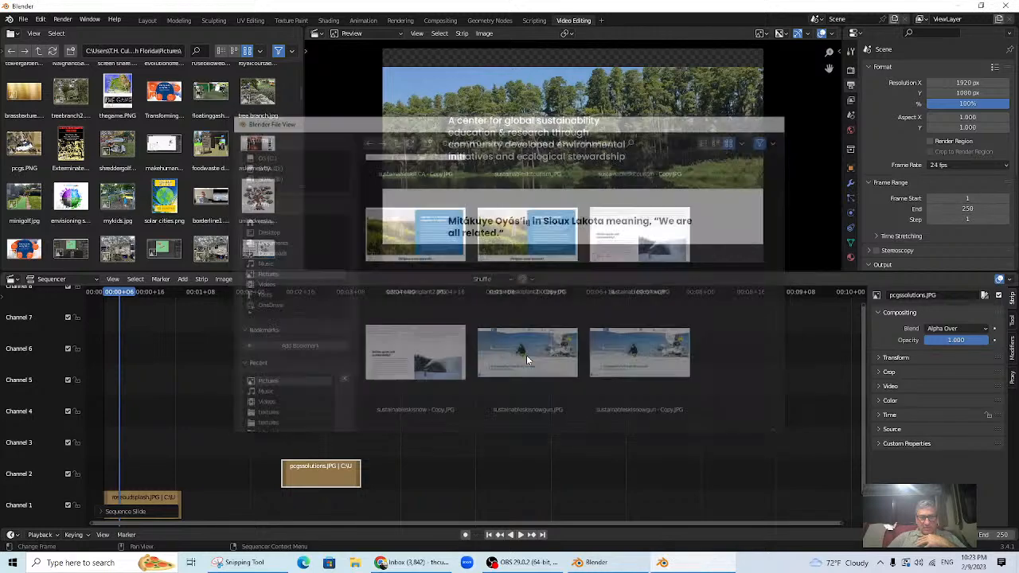
pyautogui.moveTo(153, 476); pyautogui.dragTo(412, 467)
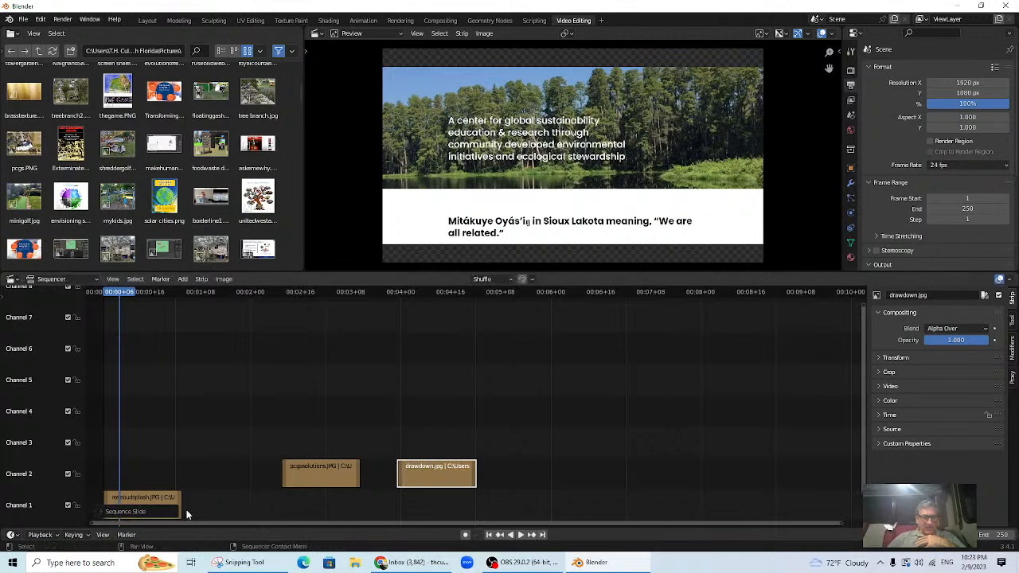
# Extend the rosebudsplash strip to frame 64 and slide the pcgssolutions and drawdown strips to start at about 00:04+12 and 00:05+22.
pyautogui.moveTo(179, 505); pyautogui.dragTo(303, 497)
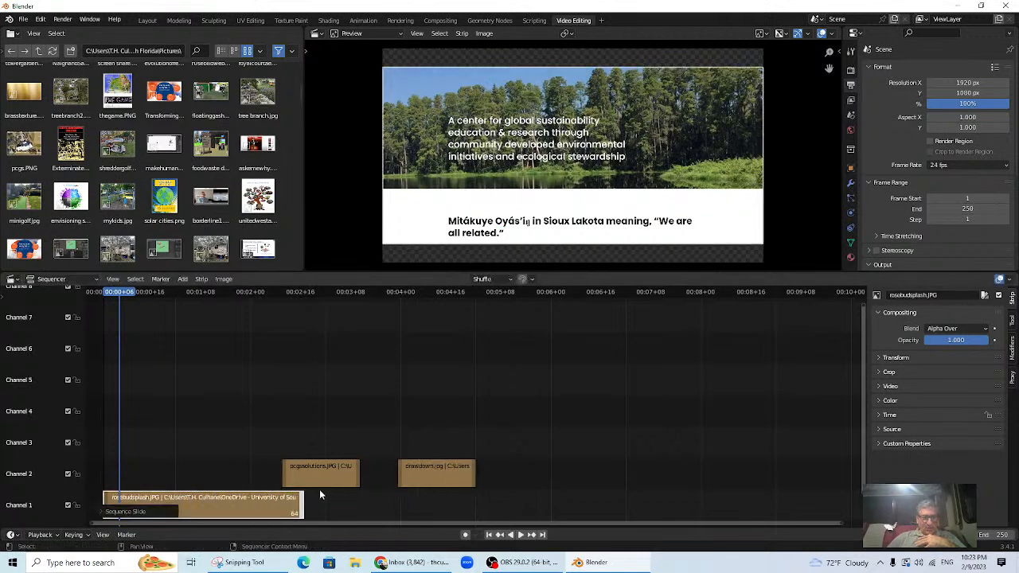
pyautogui.moveTo(428, 464); pyautogui.dragTo(573, 466)
pyautogui.moveTo(325, 475); pyautogui.dragTo(492, 466)
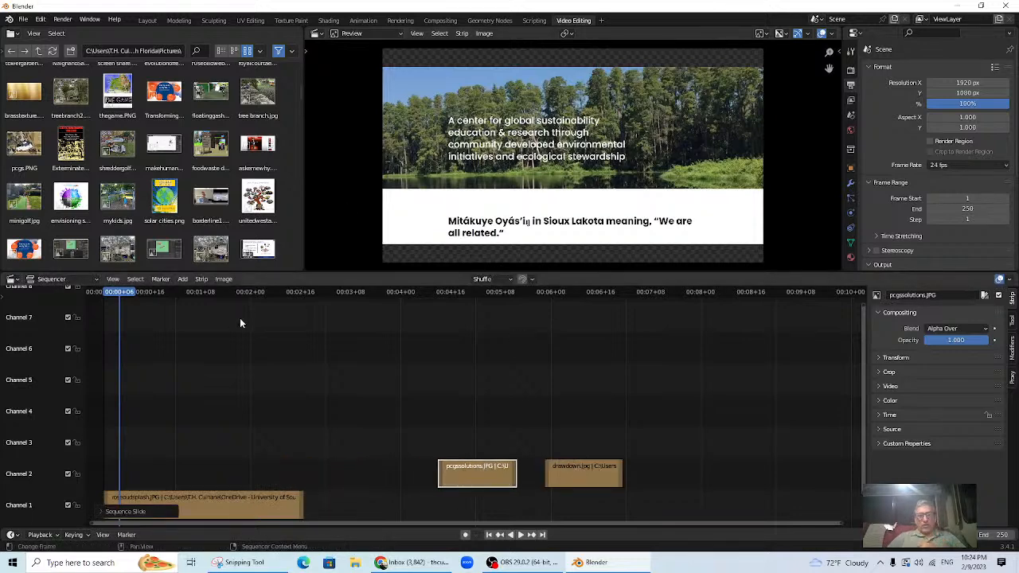
# Play the sequence from frame 1 to preview the strips and stop playback in the gap after the rosebudsplash strip.
pyautogui.click(102, 295)
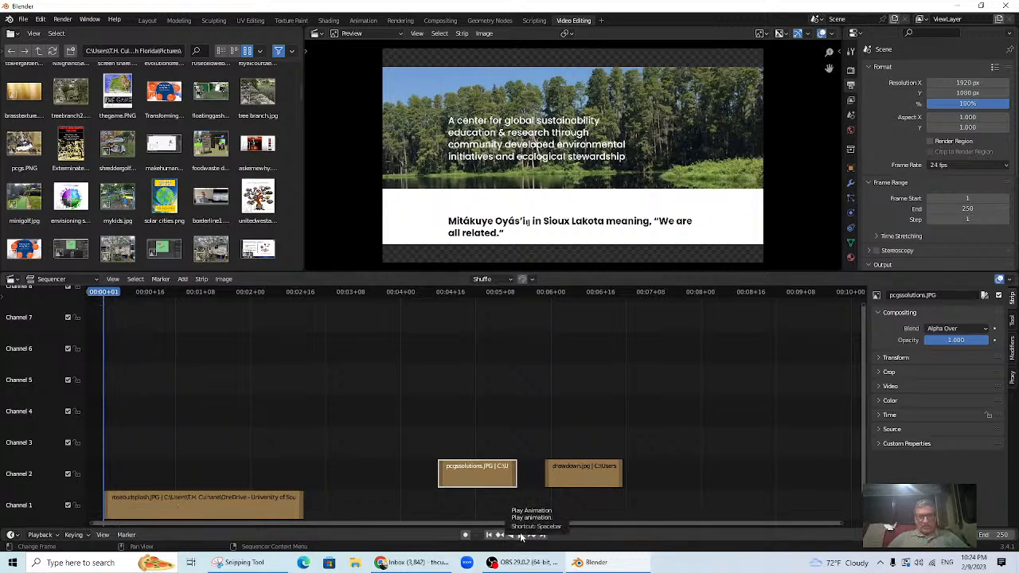
pyautogui.click(521, 535)
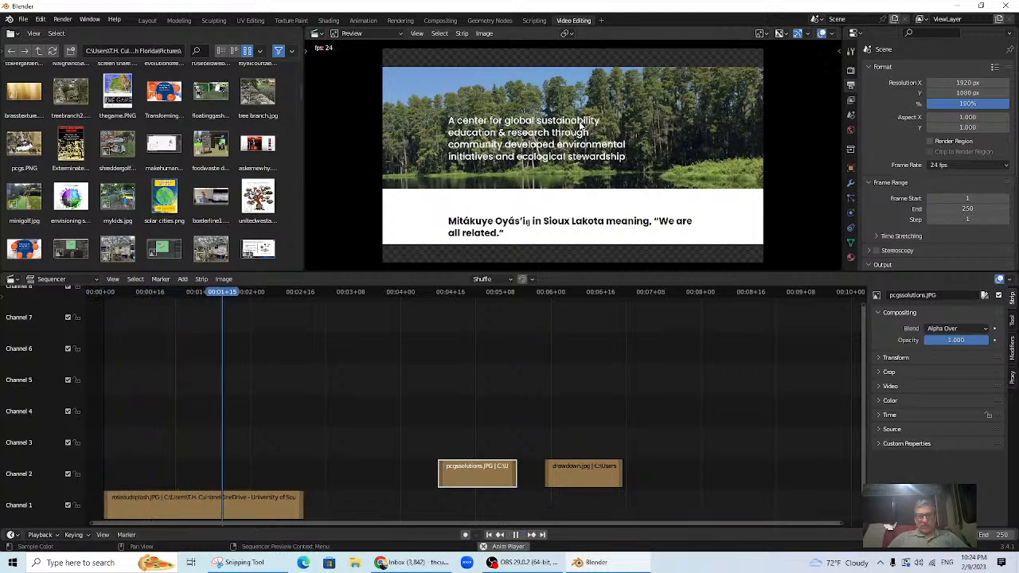
pyautogui.press('space')
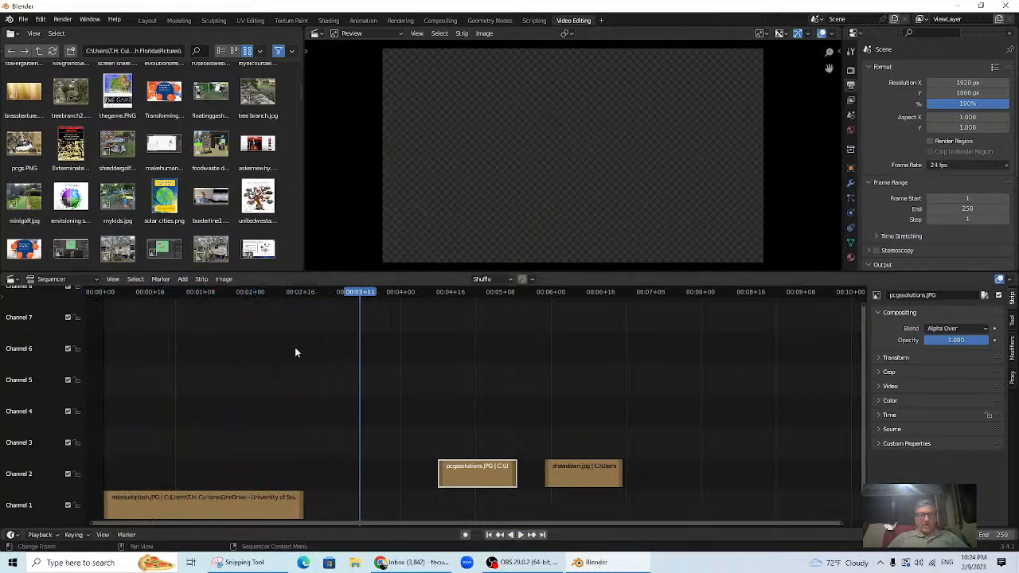
# Slide the drawdown strip to about 00:08+06 and pcgssolutions to about 00:06+05, and extend the rosebudsplash strip to frame 204.
pyautogui.moveTo(566, 472); pyautogui.dragTo(741, 472)
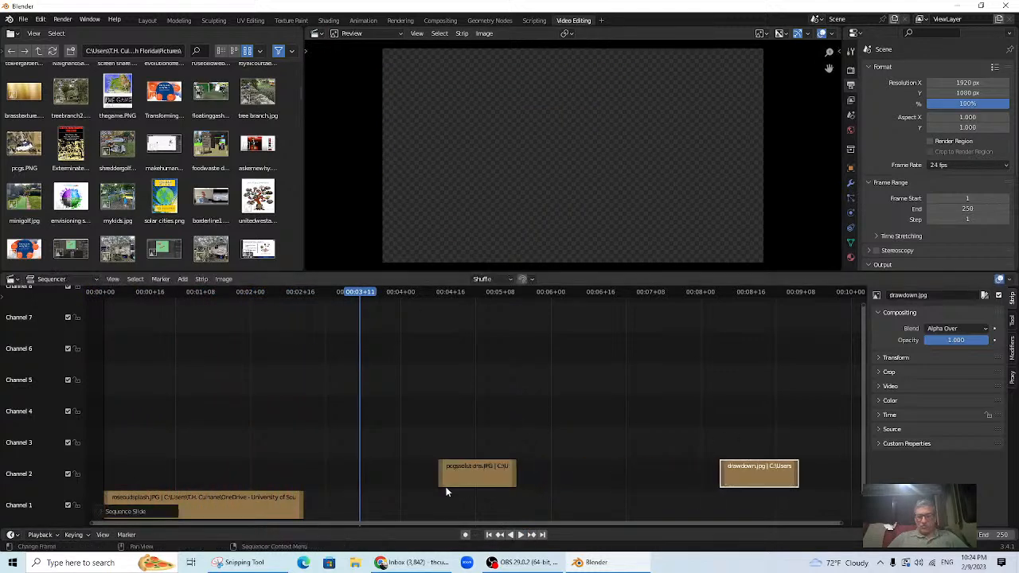
pyautogui.moveTo(463, 481); pyautogui.dragTo(592, 481)
pyautogui.moveTo(302, 510); pyautogui.dragTo(742, 510)
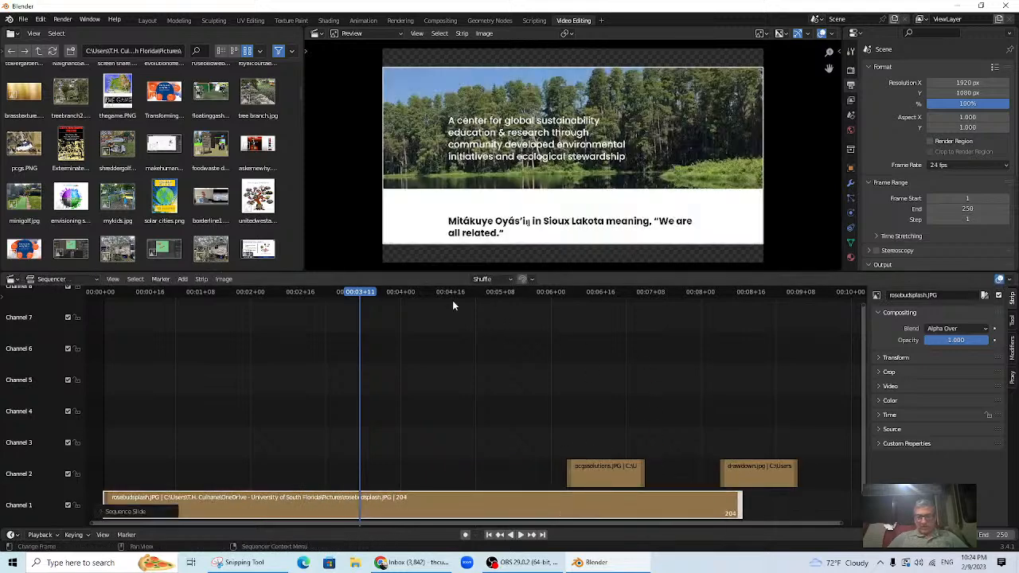
# Examine the sequencer's time scale around the strips, from single seconds out to beyond two minutes.
pyautogui.scroll(-2, 478, 301)
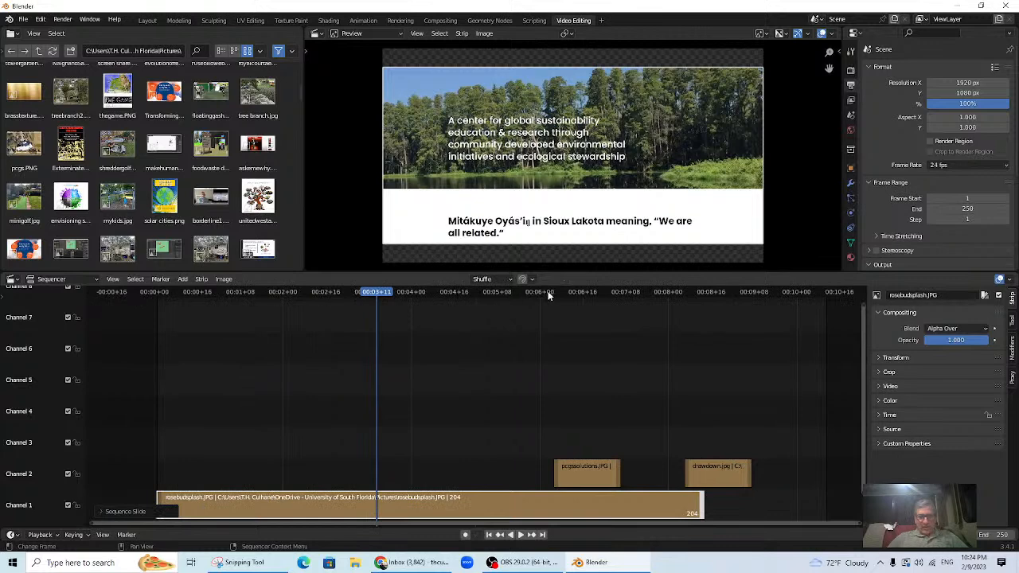
pyautogui.scroll(3, 578, 296)
pyautogui.scroll(-5, 578, 301)
pyautogui.scroll(-2, 576, 314)
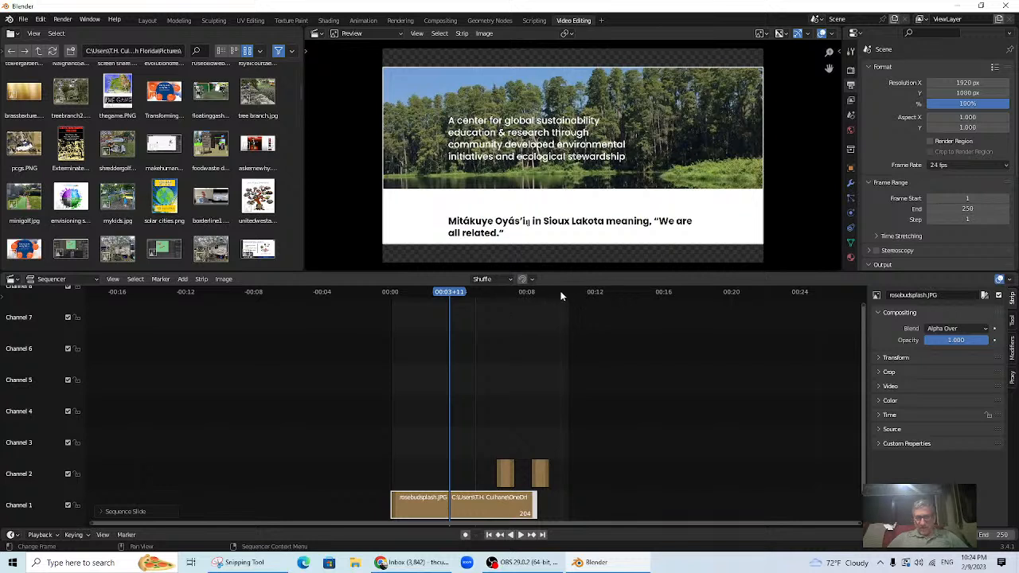
pyautogui.scroll(2, 538, 319)
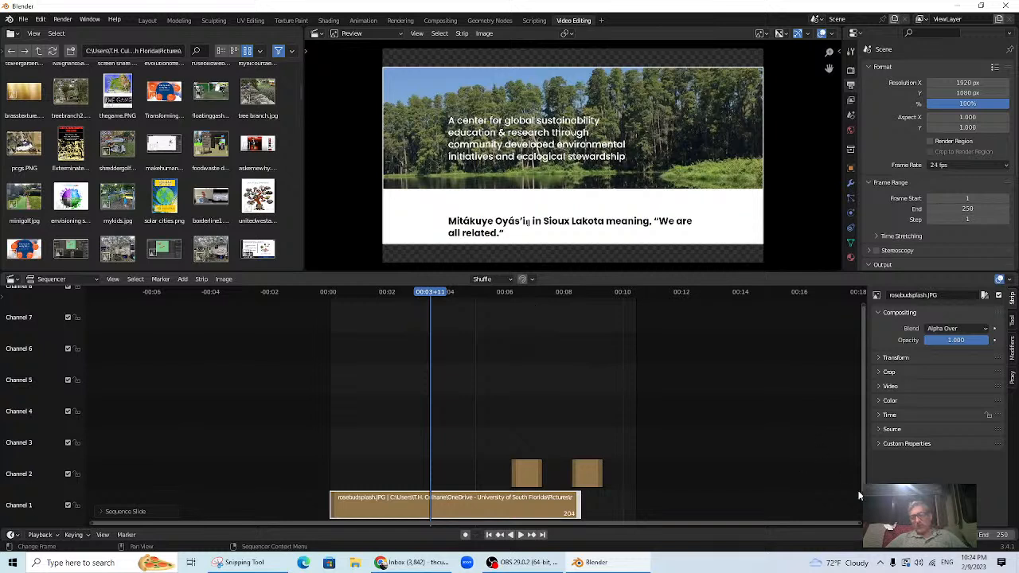
pyautogui.scroll(-3, 657, 355)
pyautogui.scroll(-3, 657, 349)
pyautogui.scroll(4, 656, 348)
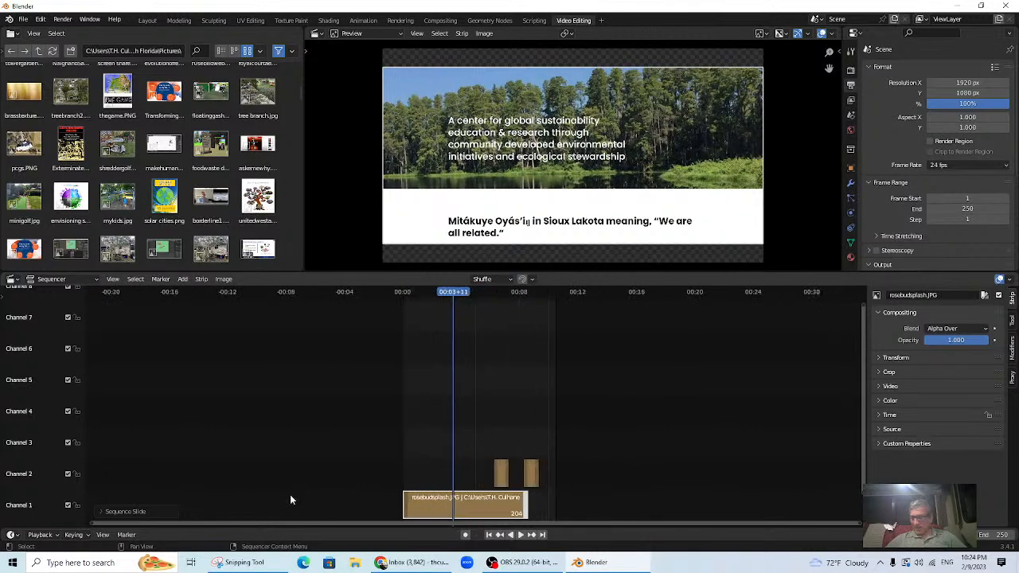
pyautogui.scroll(4, 287, 486)
pyautogui.scroll(-1, 289, 463)
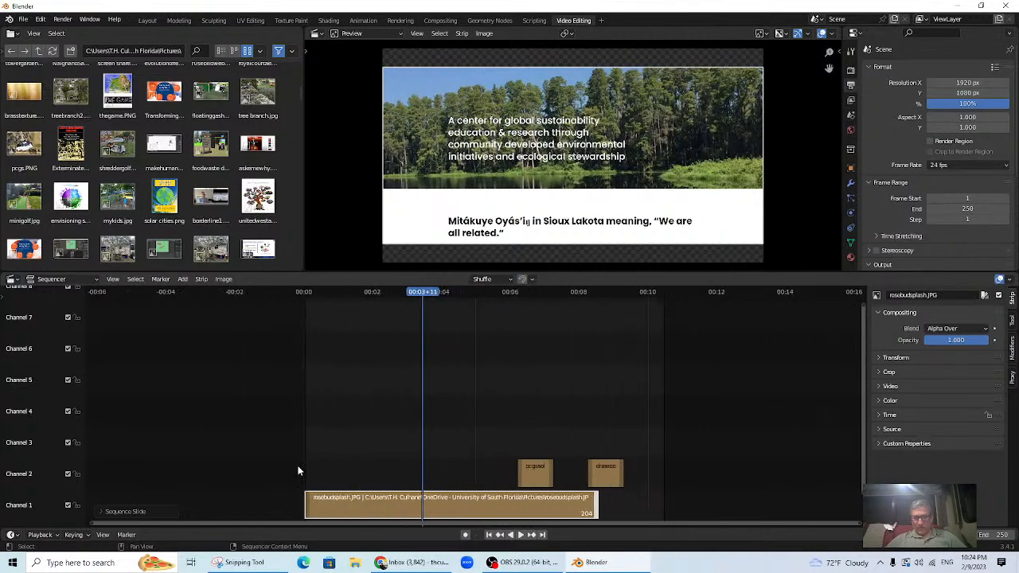
pyautogui.scroll(-7, 638, 376)
pyautogui.scroll(-3, 636, 389)
pyautogui.scroll(-2, 716, 296)
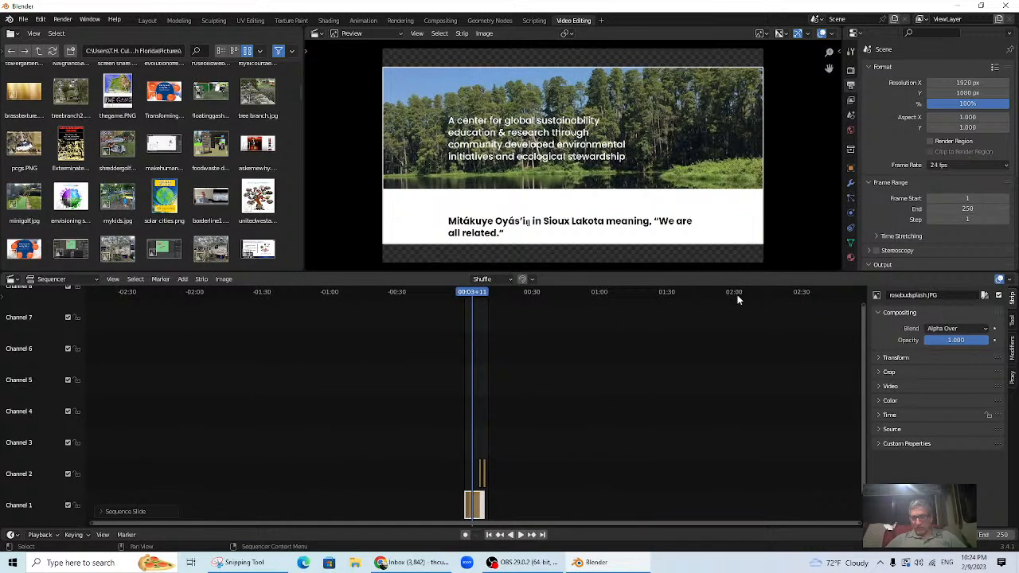
# Locate the frame near two minutes with the playhead, set the scene's end frame to 2900, and leave the playhead at about 01:32+23.
pyautogui.click(736, 293)
pyautogui.click(734, 293)
pyautogui.moveTo(737, 293); pyautogui.dragTo(737, 294)
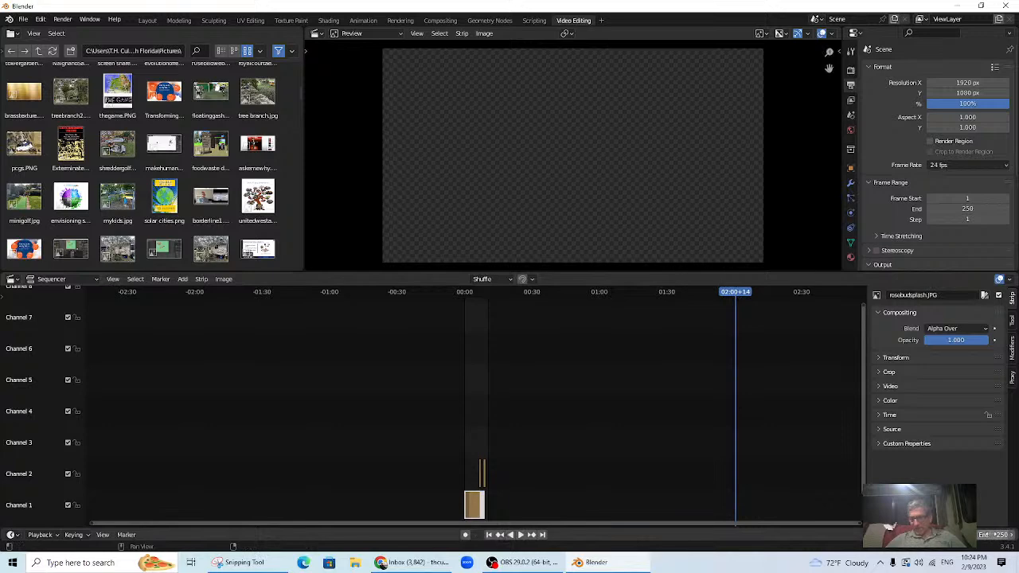
pyautogui.moveTo(988, 535)
pyautogui.mouseDown()
pyautogui.moveTo(1018, 535)
pyautogui.moveTo(971, 535)
pyautogui.moveTo(1018, 535)
pyautogui.mouseUp()
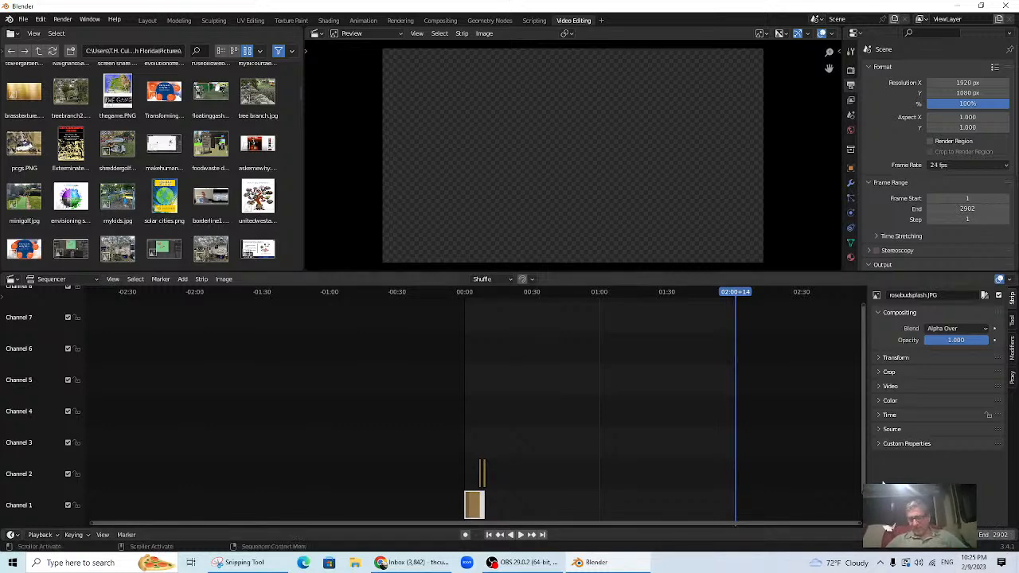
pyautogui.moveTo(728, 298); pyautogui.dragTo(674, 335)
pyautogui.moveTo(997, 535); pyautogui.dragTo(933, 534)
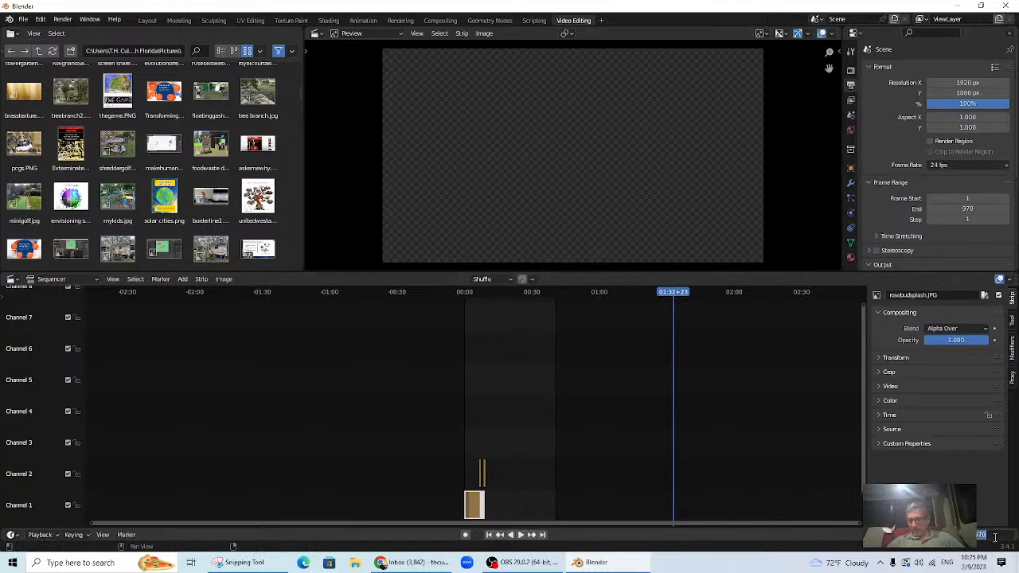
pyautogui.press('Return')
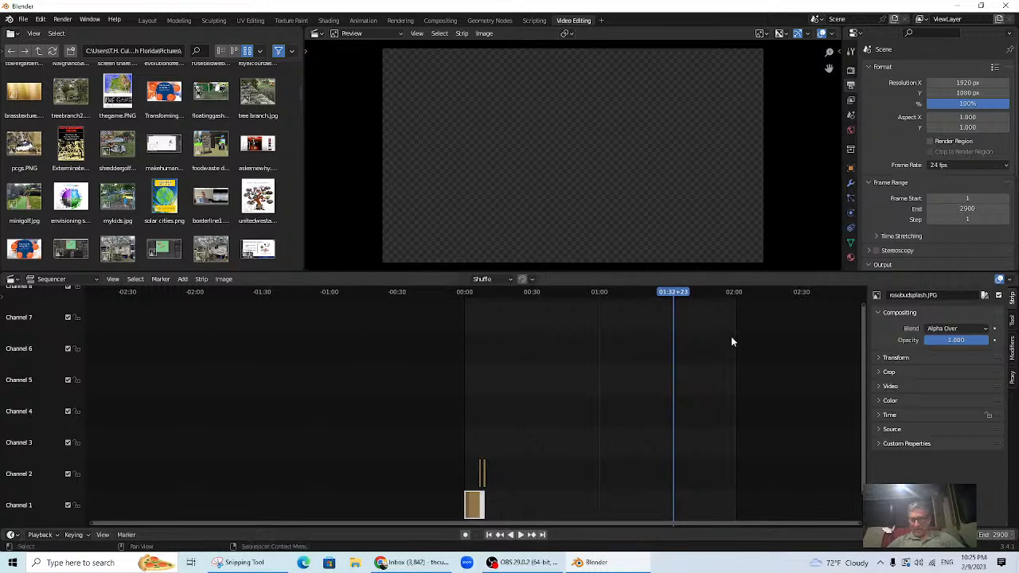
# Slide the drawdown strip to start at about 00:17+12 and the pcgssolutions strip to start at about 00:13 on channel 2.
pyautogui.scroll(5, 546, 387)
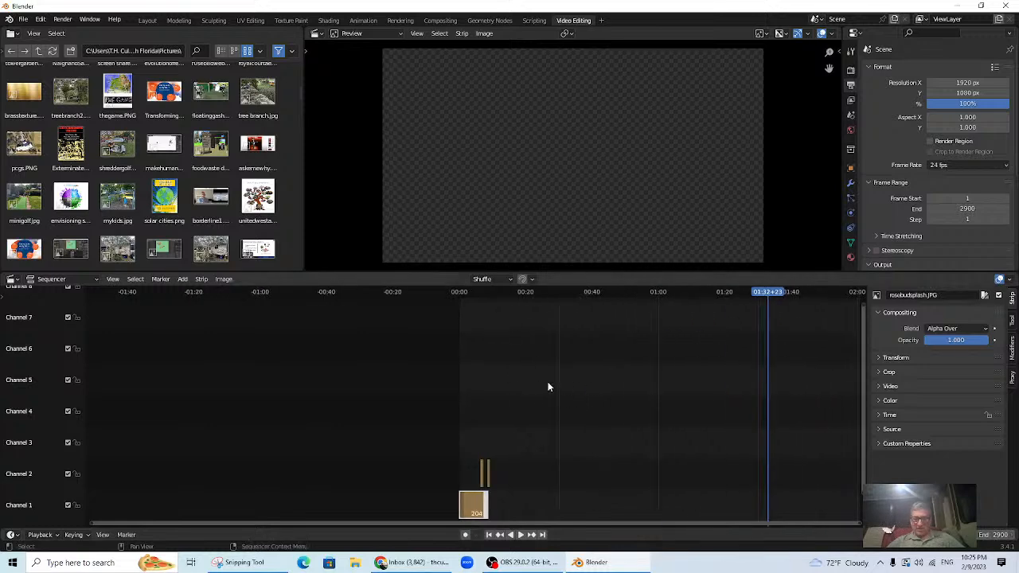
pyautogui.moveTo(413, 528)
pyautogui.mouseDown()
pyautogui.moveTo(354, 522)
pyautogui.moveTo(572, 518)
pyautogui.moveTo(310, 524)
pyautogui.moveTo(411, 524)
pyautogui.mouseUp()
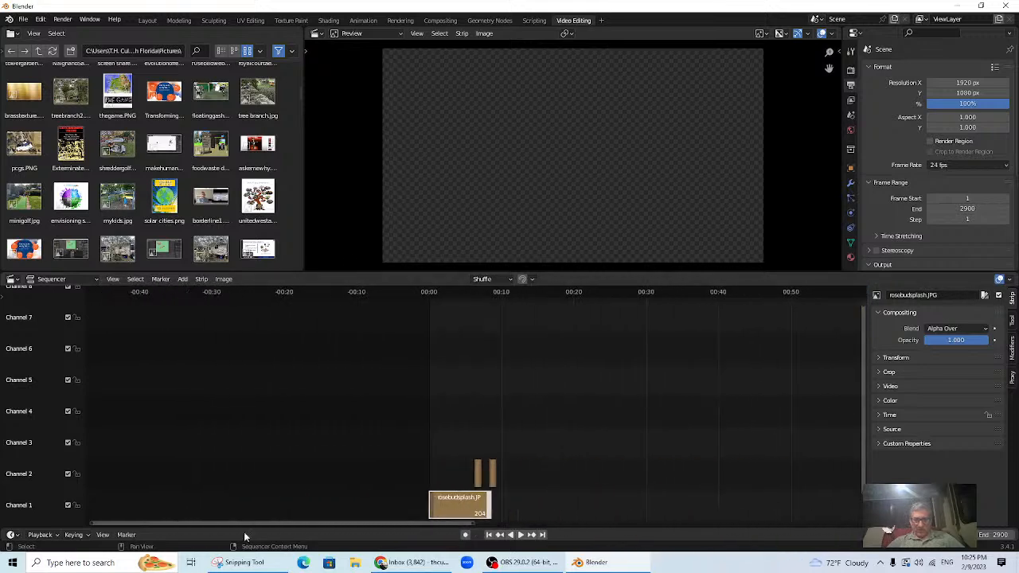
pyautogui.moveTo(93, 527); pyautogui.dragTo(280, 523)
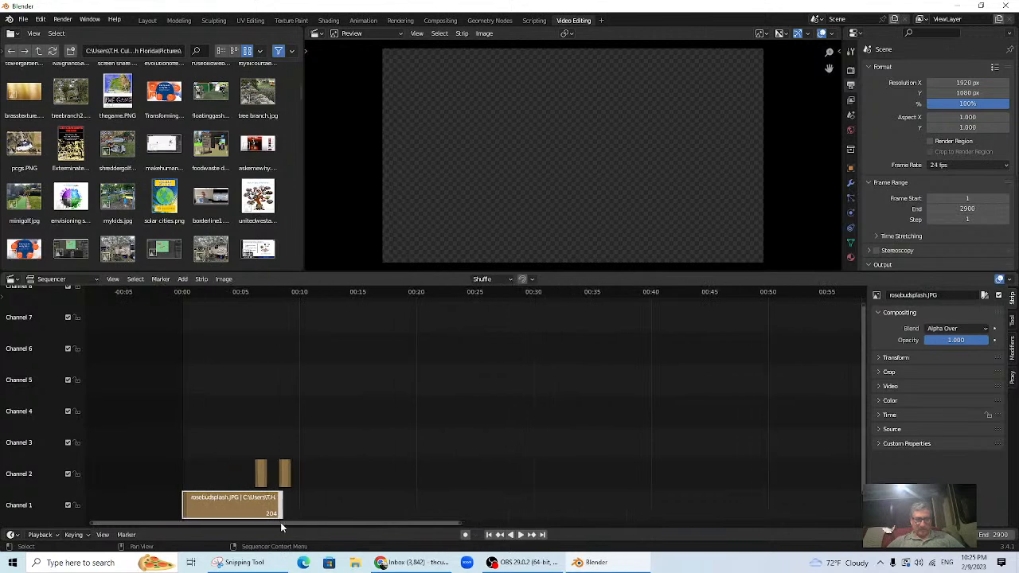
pyautogui.click(285, 475)
pyautogui.moveTo(286, 474); pyautogui.dragTo(393, 477)
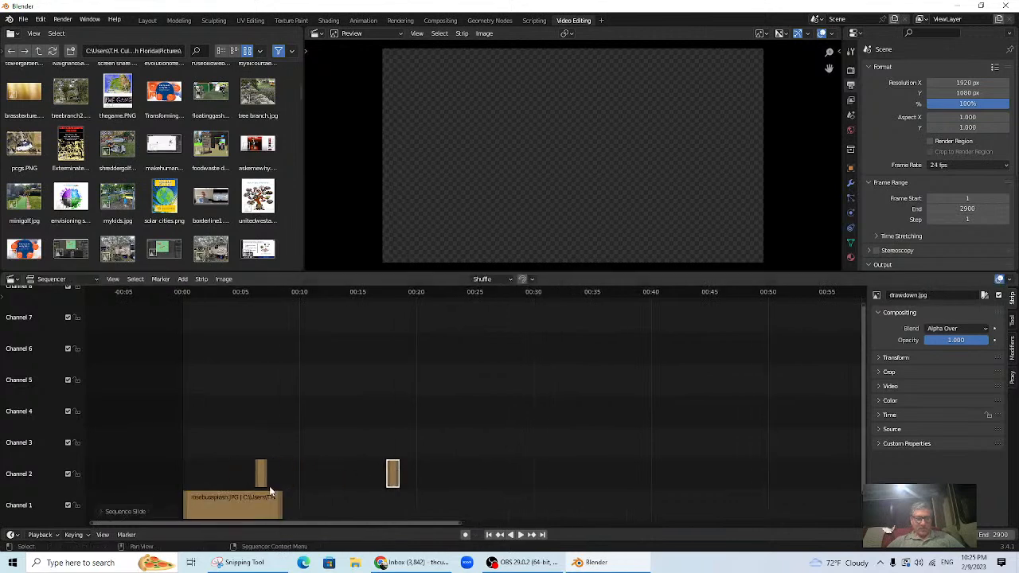
pyautogui.moveTo(260, 476); pyautogui.dragTo(341, 476)
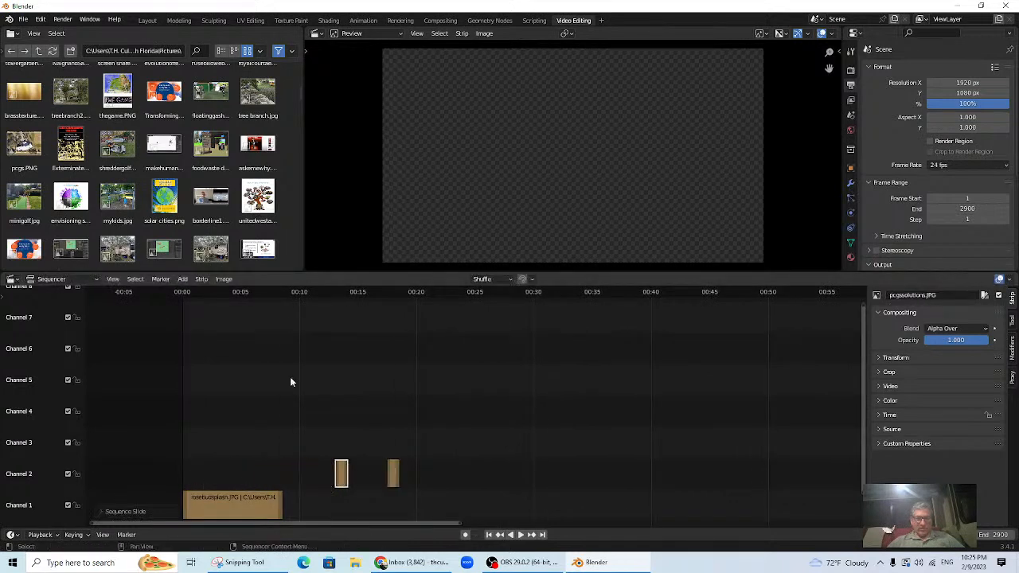
# Scrub the playhead across the rosebudsplash strip to preview it, leaving it at about 00:03+16.
pyautogui.click(214, 291)
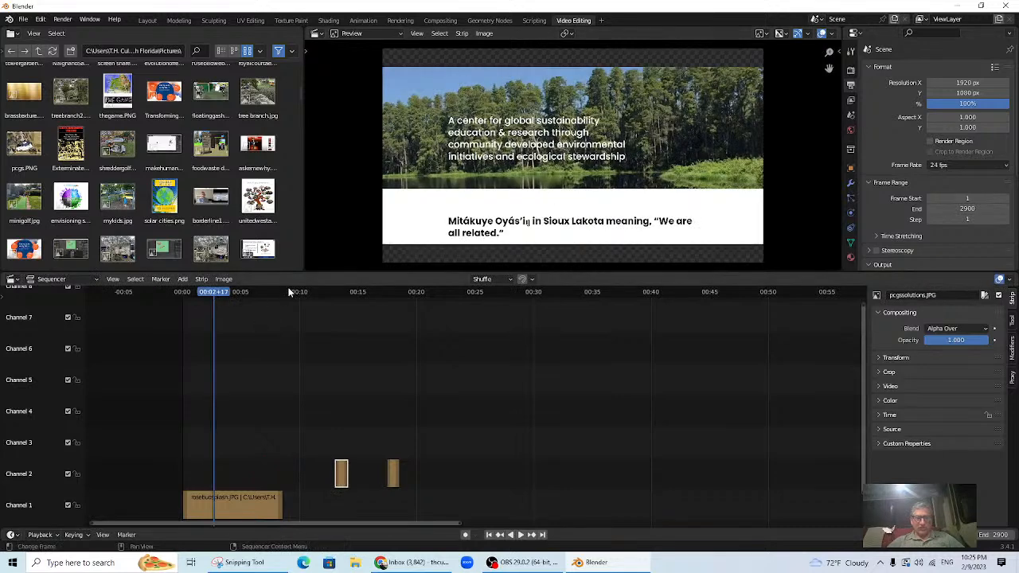
pyautogui.click(254, 299)
pyautogui.click(190, 292)
pyautogui.press('space')
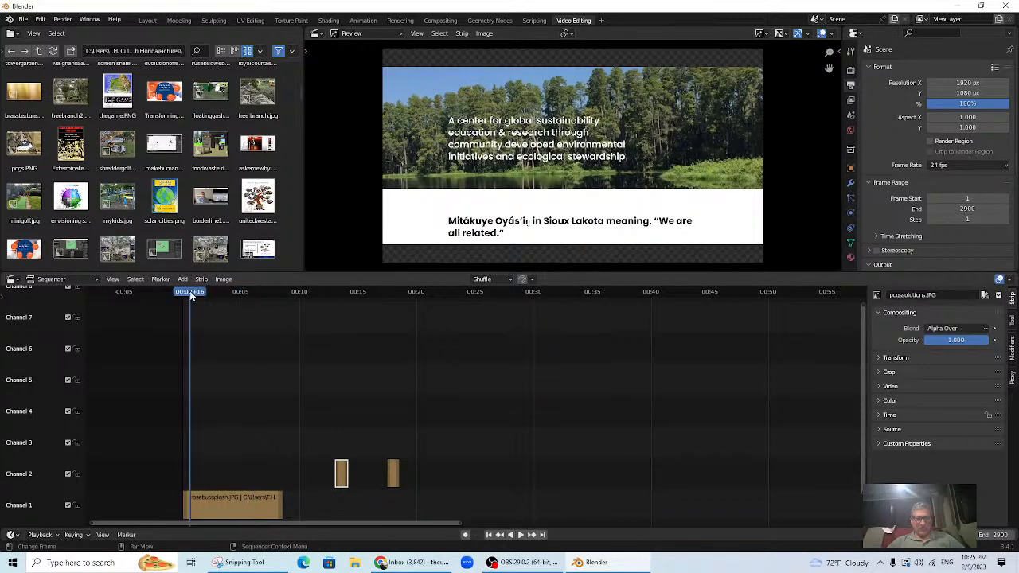
pyautogui.click(225, 293)
pyautogui.click(226, 293)
pyautogui.press('space')
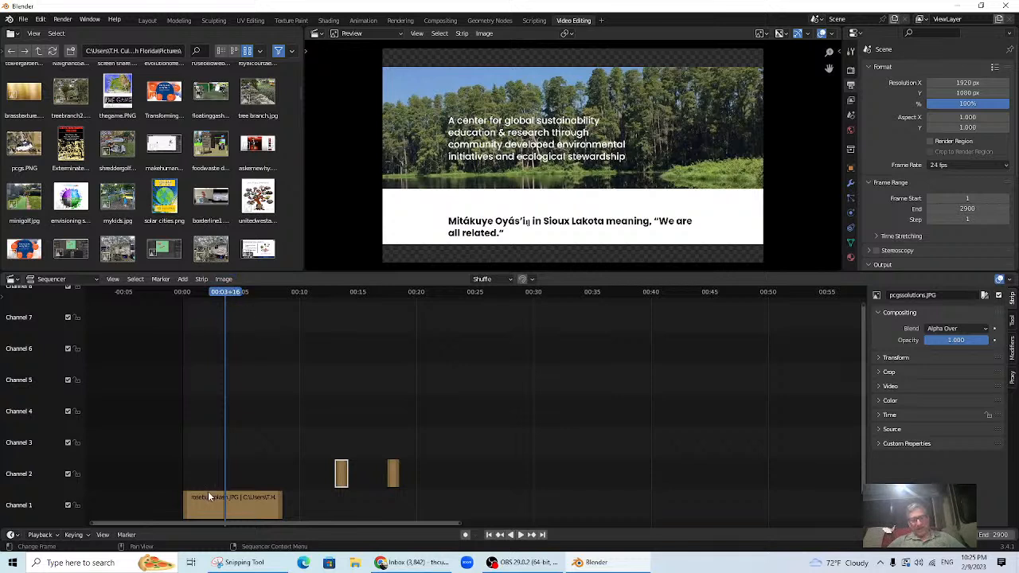
# Move the pcgssolutions strip to channel 3 and lengthen it to run from about 00:09 to 00:16.
pyautogui.moveTo(334, 476); pyautogui.dragTo(288, 431)
pyautogui.click(309, 435)
pyautogui.moveTo(309, 480); pyautogui.dragTo(325, 437)
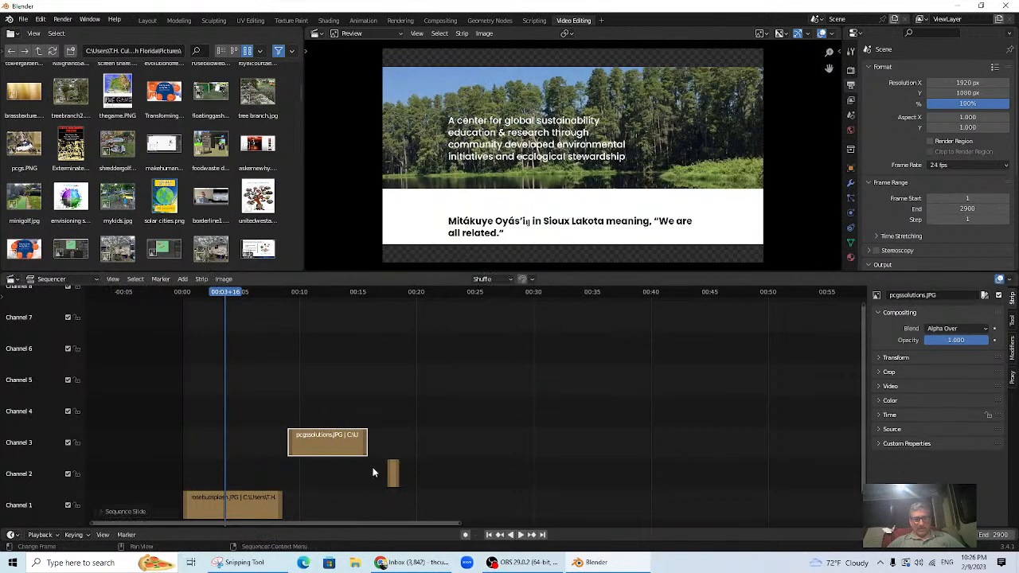
# Move the drawdown strip to channel 4 at about 00:02, lengthen it to about 5 seconds, and slide pcgssolutions to about 00:11.
pyautogui.click(393, 476)
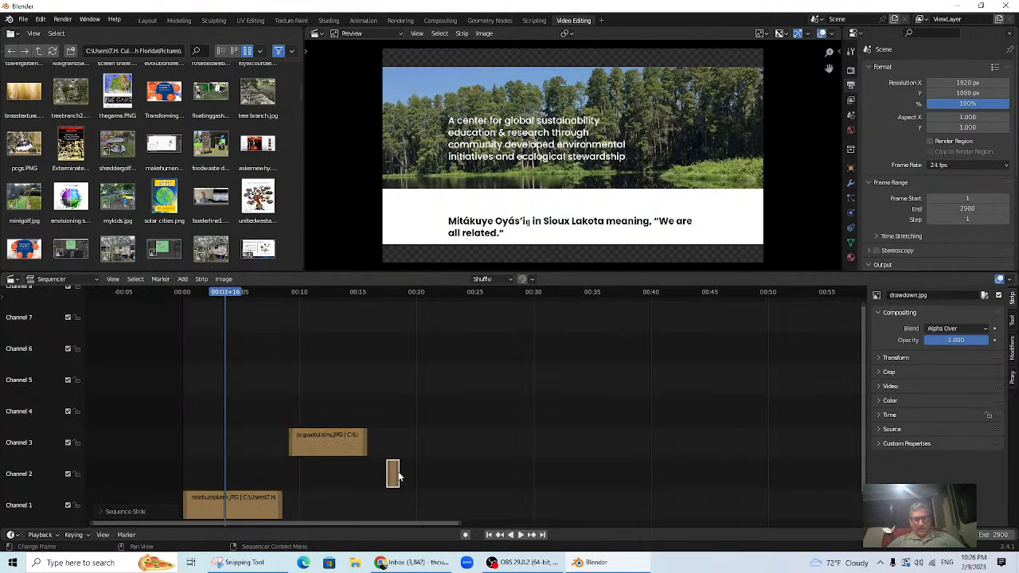
pyautogui.moveTo(398, 473); pyautogui.dragTo(231, 408)
pyautogui.click(419, 476)
pyautogui.click(425, 438)
pyautogui.moveTo(317, 445)
pyautogui.mouseDown()
pyautogui.moveTo(228, 444)
pyautogui.moveTo(250, 472)
pyautogui.moveTo(216, 445)
pyautogui.moveTo(344, 451)
pyautogui.moveTo(332, 451)
pyautogui.mouseUp()
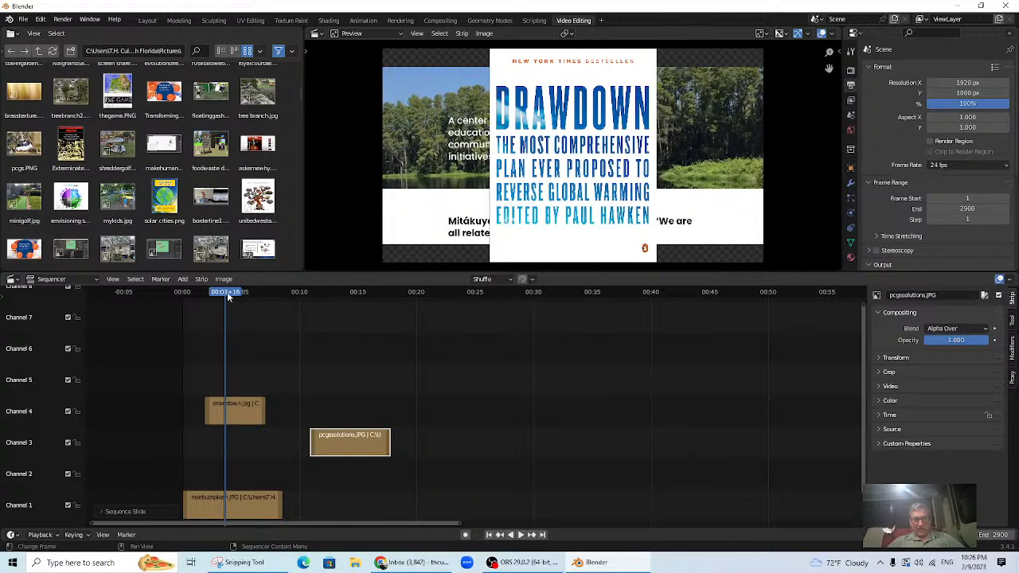
# Extend the rosebudsplash strip to frame 581 and slide the drawdown and pcgssolutions strips to start at about 00:35 and 00:32+12.
pyautogui.moveTo(235, 418); pyautogui.dragTo(480, 413)
pyautogui.moveTo(372, 450); pyautogui.dragTo(481, 452)
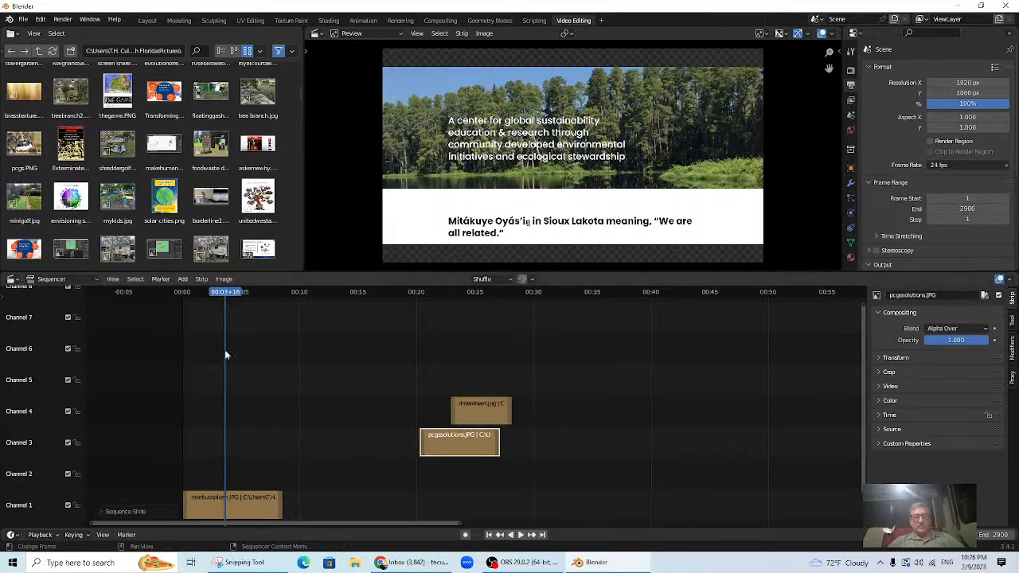
pyautogui.moveTo(232, 295); pyautogui.dragTo(216, 343)
pyautogui.moveTo(282, 508); pyautogui.dragTo(467, 506)
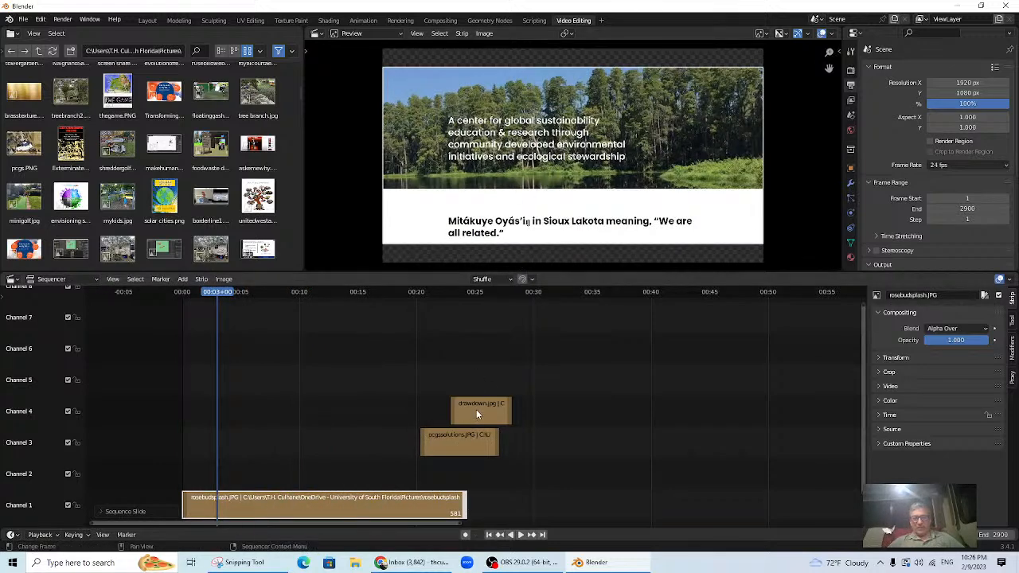
pyautogui.moveTo(476, 414); pyautogui.dragTo(617, 413)
pyautogui.moveTo(452, 437); pyautogui.dragTo(595, 440)
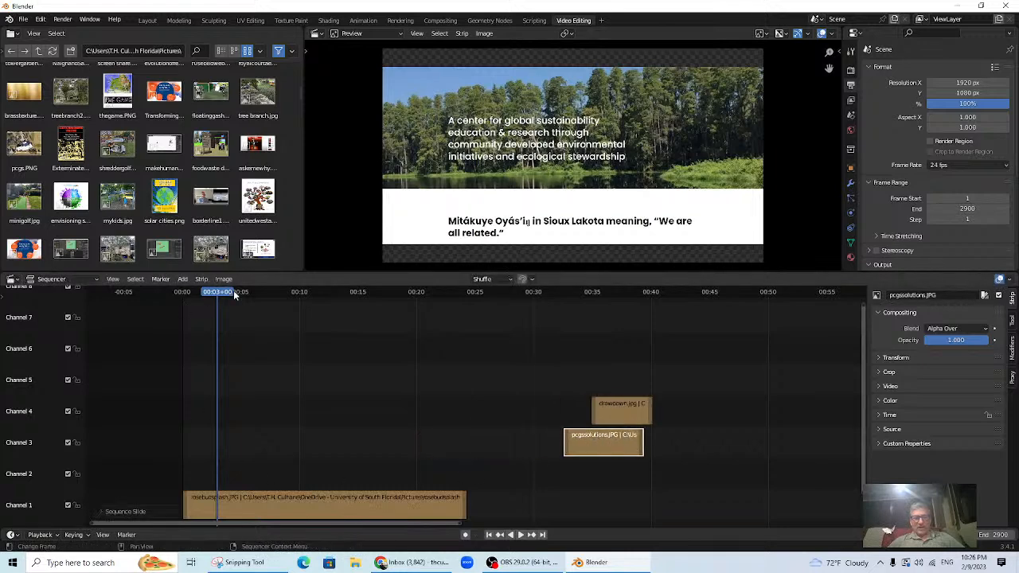
# Play the sequence from the start to preview the rosebudsplash strip and stop at about 00:12+05.
pyautogui.moveTo(210, 293); pyautogui.dragTo(184, 341)
pyautogui.press('space')
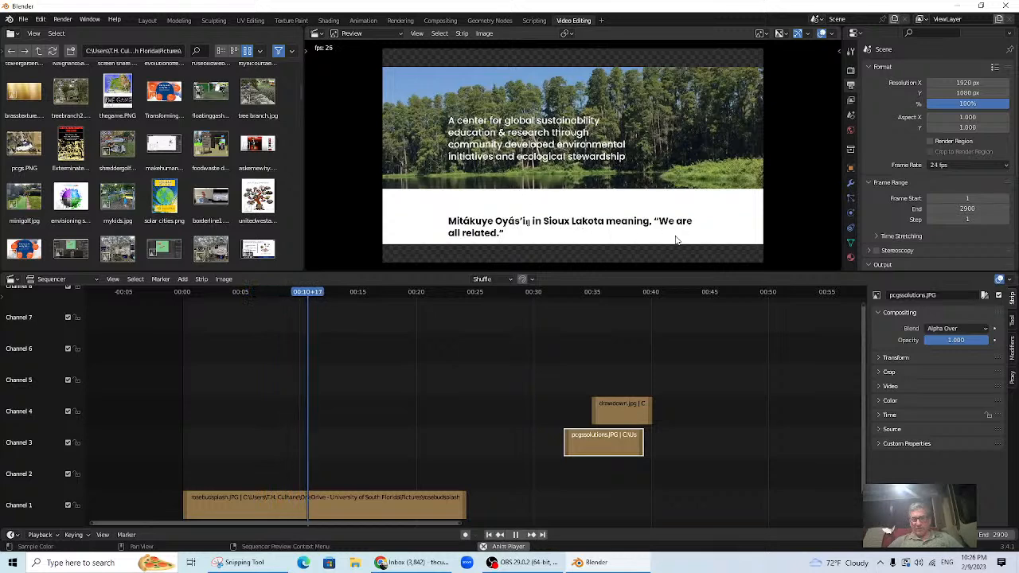
pyautogui.press('space')
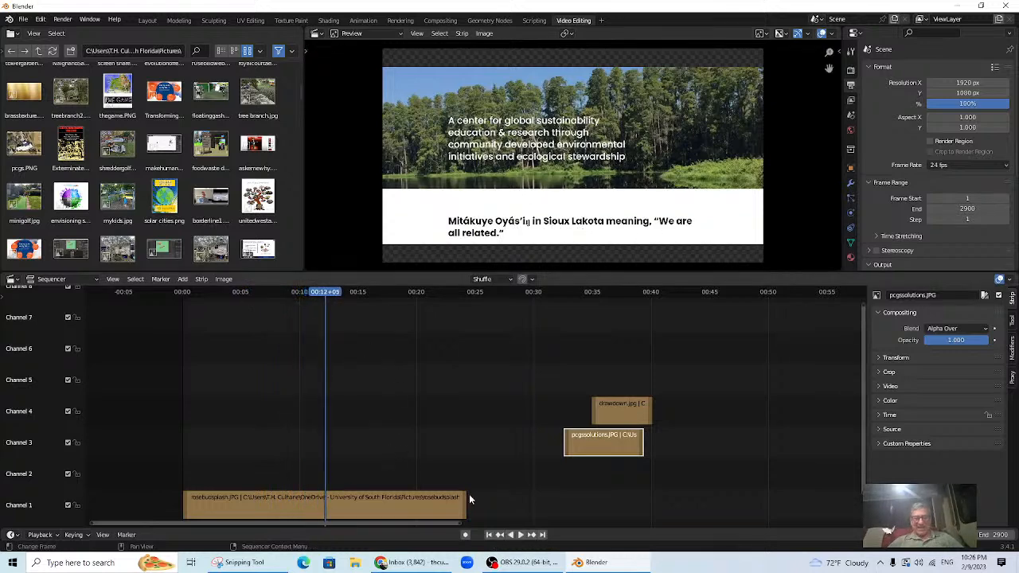
# Shorten the rosebudsplash strip to end at frame 291 and move the playhead to about 00:07+23.
pyautogui.click(465, 509)
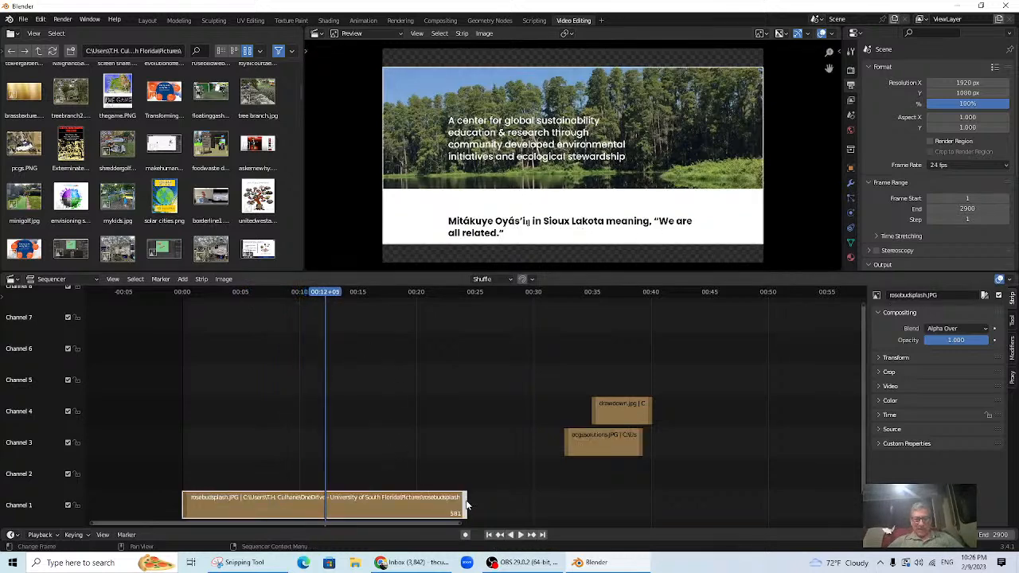
pyautogui.moveTo(466, 505); pyautogui.dragTo(317, 492)
pyautogui.moveTo(309, 304); pyautogui.dragTo(275, 357)
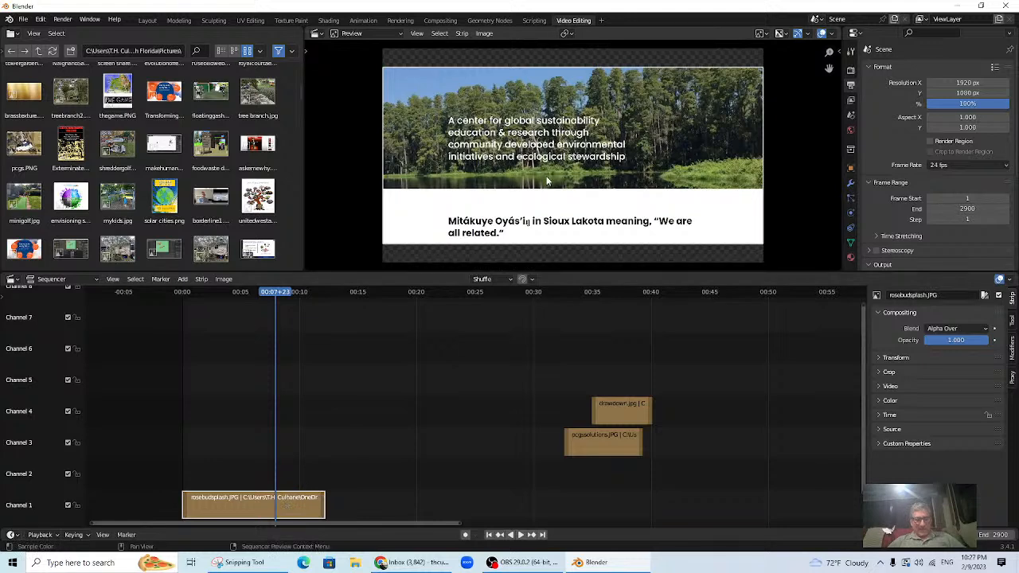
# Scale the rosebudsplash image by about 1.22 along Y to fill the preview frame and move the playhead to about 00:06+08.
pyautogui.press('s')
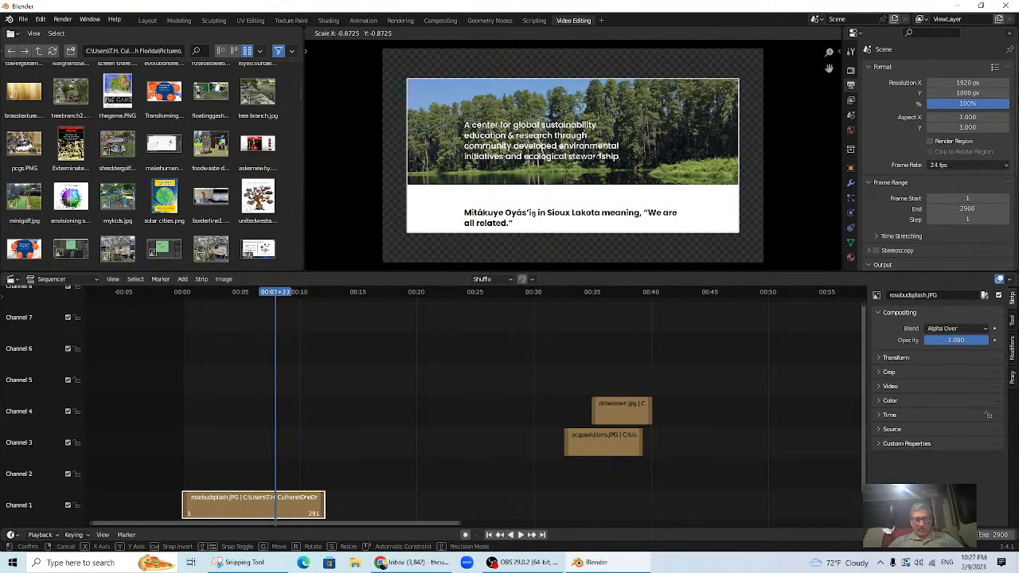
pyautogui.press('y')
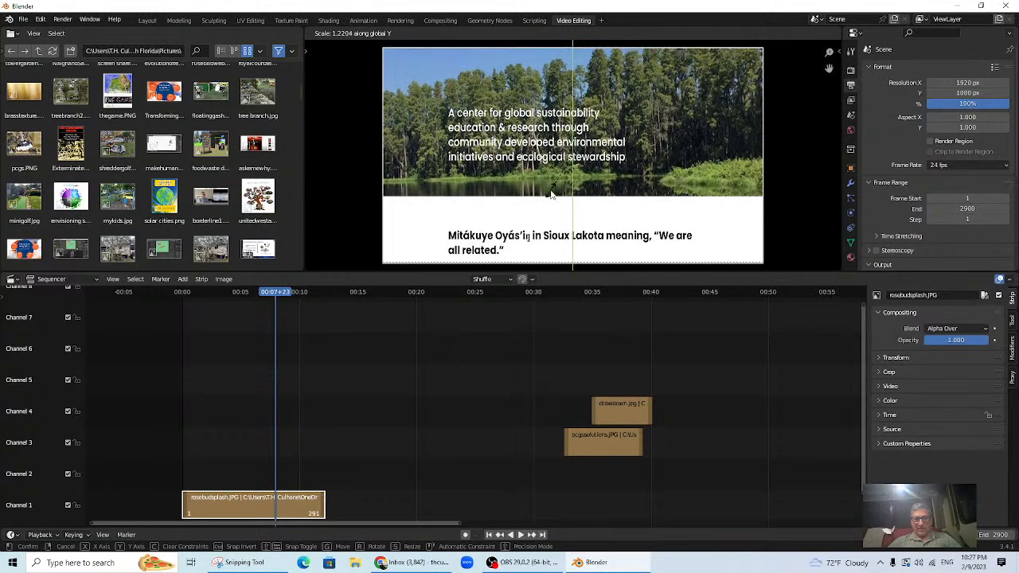
pyautogui.click(550, 192)
pyautogui.moveTo(272, 294); pyautogui.dragTo(256, 301)
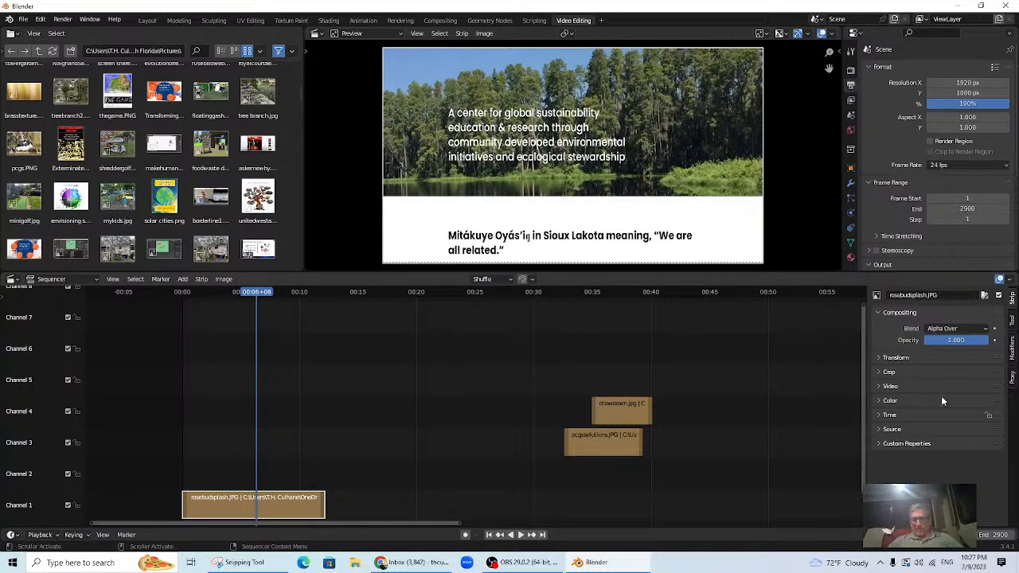
# Expand the rosebudsplash strip's transform settings, try a horizontal shift and reset Position X to 0 px.
pyautogui.click(879, 357)
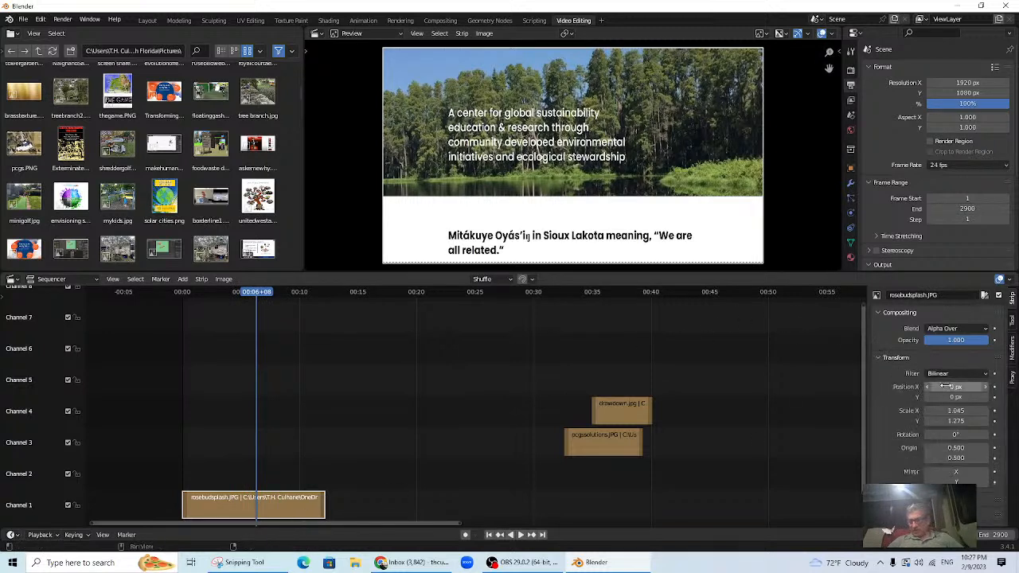
pyautogui.moveTo(949, 386)
pyautogui.mouseDown()
pyautogui.moveTo(939, 386)
pyautogui.moveTo(988, 386)
pyautogui.moveTo(952, 388)
pyautogui.mouseUp()
pyautogui.click(953, 388)
pyautogui.write('0')
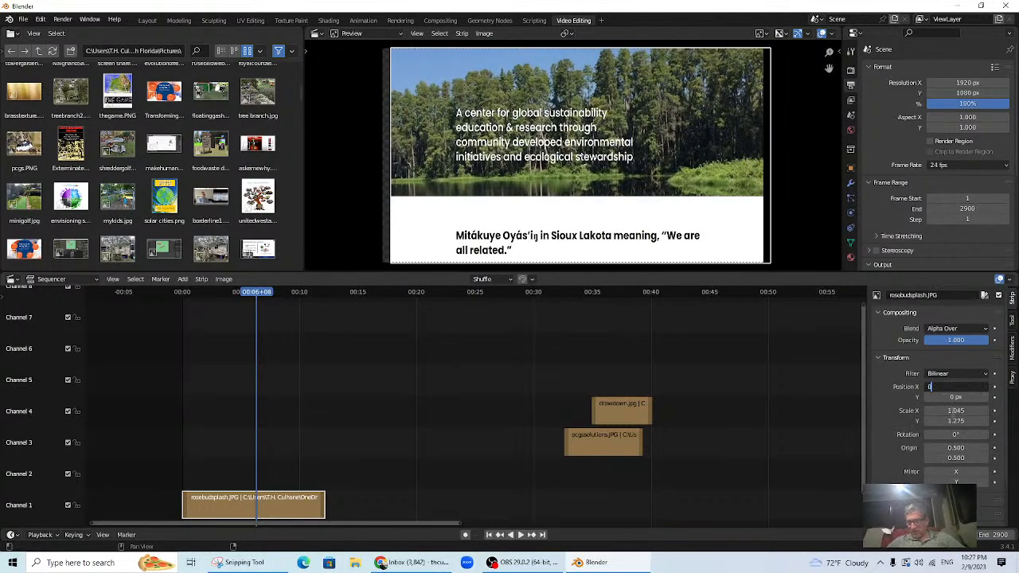
pyautogui.press('Return')
# Reset the rosebudsplash image's scale to 1 in both X and Y.
pyautogui.moveTo(952, 411); pyautogui.dragTo(955, 411)
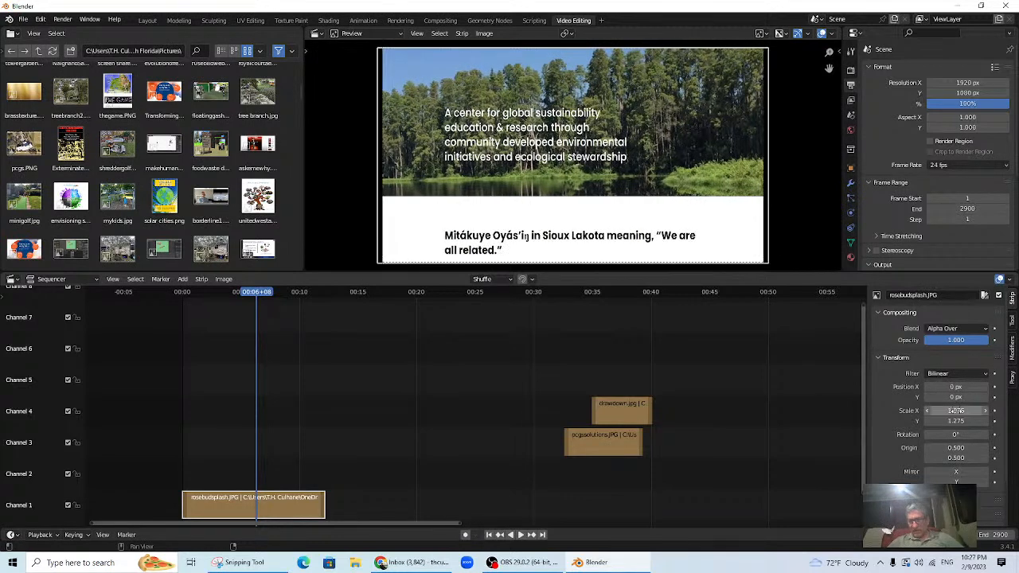
pyautogui.click(956, 411)
pyautogui.write('1')
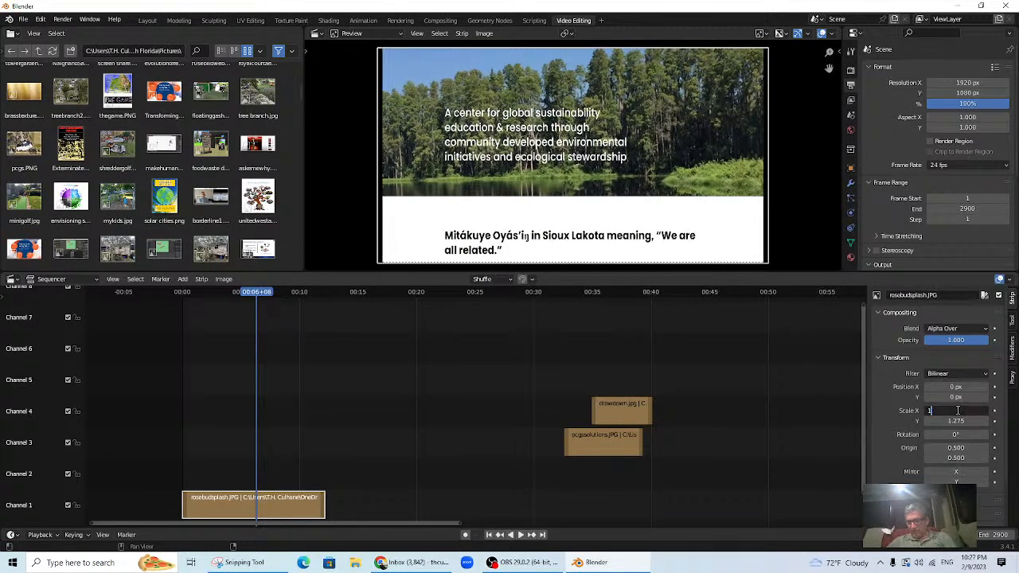
pyautogui.press('Return')
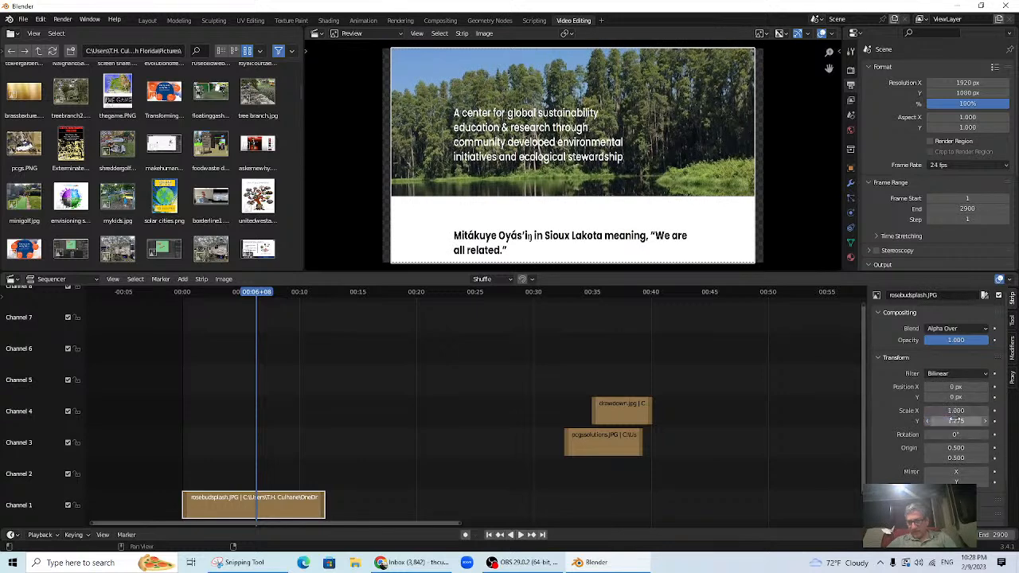
pyautogui.click(955, 420)
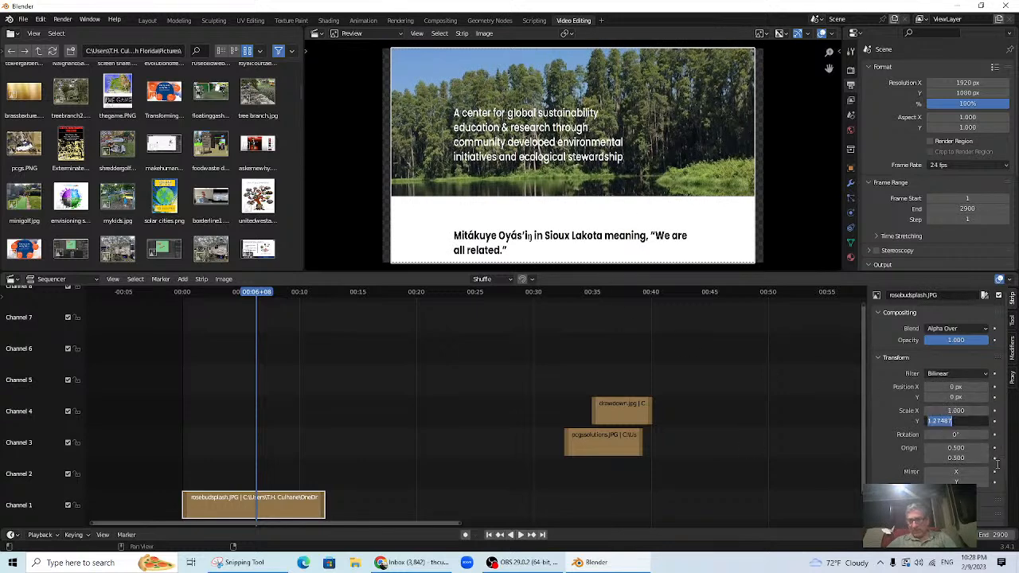
pyautogui.write('1')
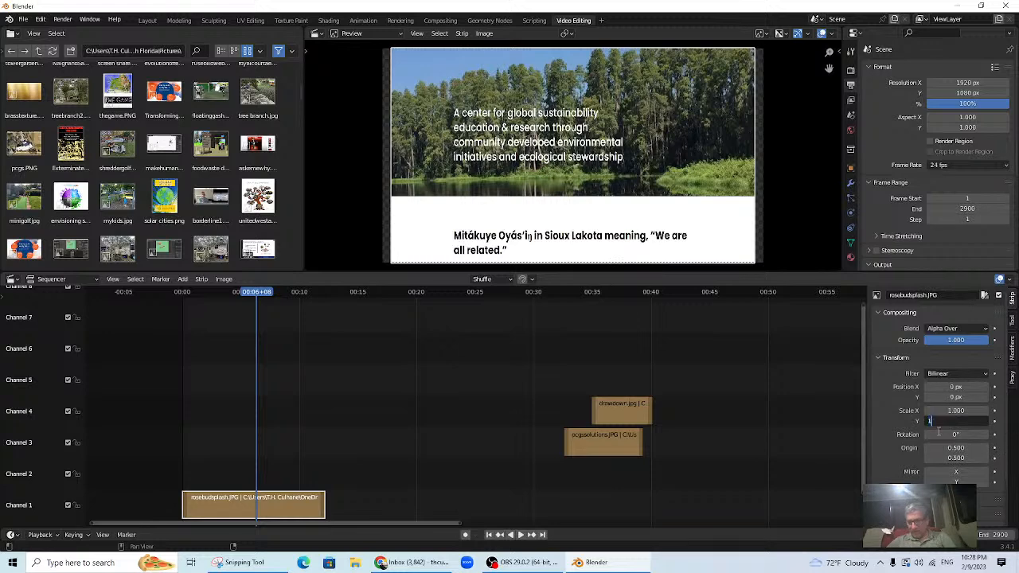
pyautogui.press('Return')
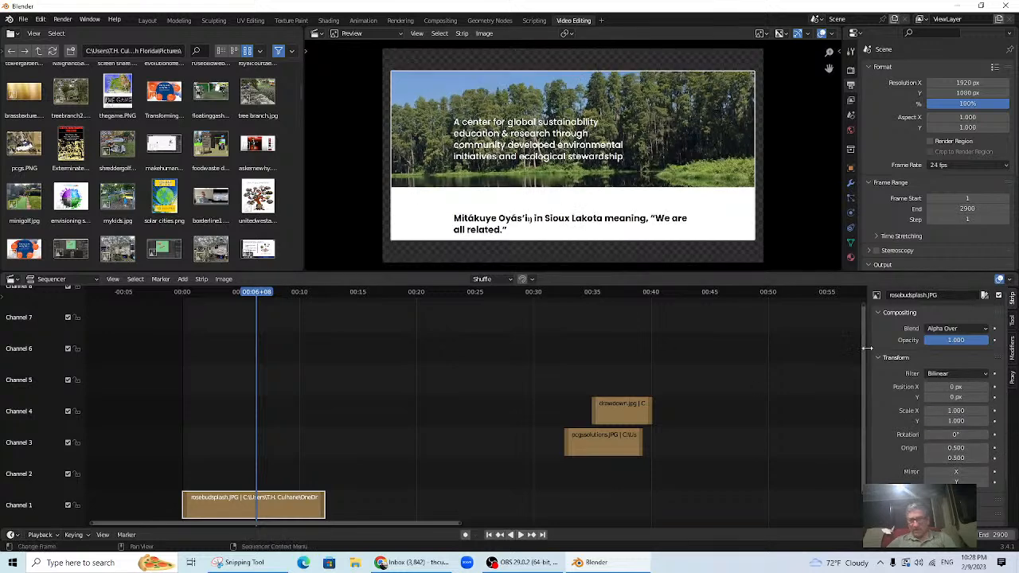
# Try a Scale X of 1.25 on the rosebudsplash image and readjust its scale to 1.010 in X and 1.300 in Y.
pyautogui.click(958, 411)
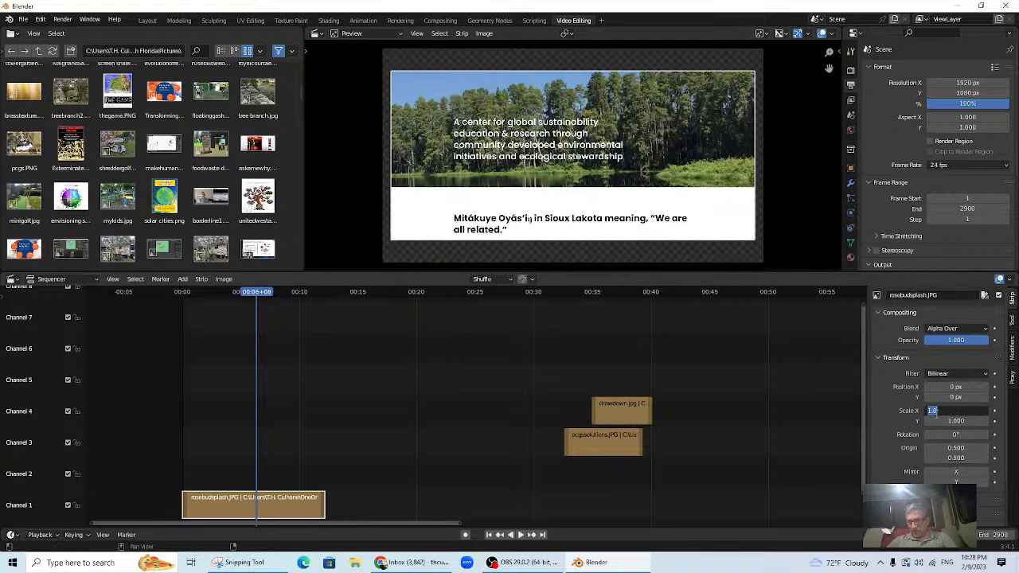
pyautogui.click(942, 408)
pyautogui.press('BackSpace')
pyautogui.press('BackSpace')
pyautogui.write('.25')
pyautogui.press('Return')
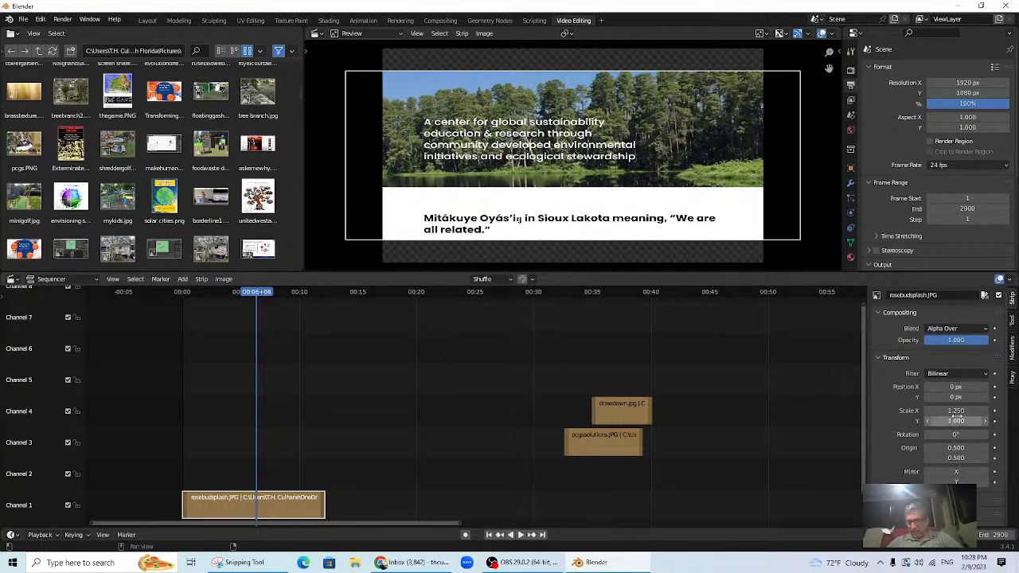
pyautogui.moveTo(958, 411)
pyautogui.mouseDown()
pyautogui.moveTo(933, 411)
pyautogui.moveTo(985, 421)
pyautogui.moveTo(955, 410)
pyautogui.moveTo(967, 421)
pyautogui.mouseUp()
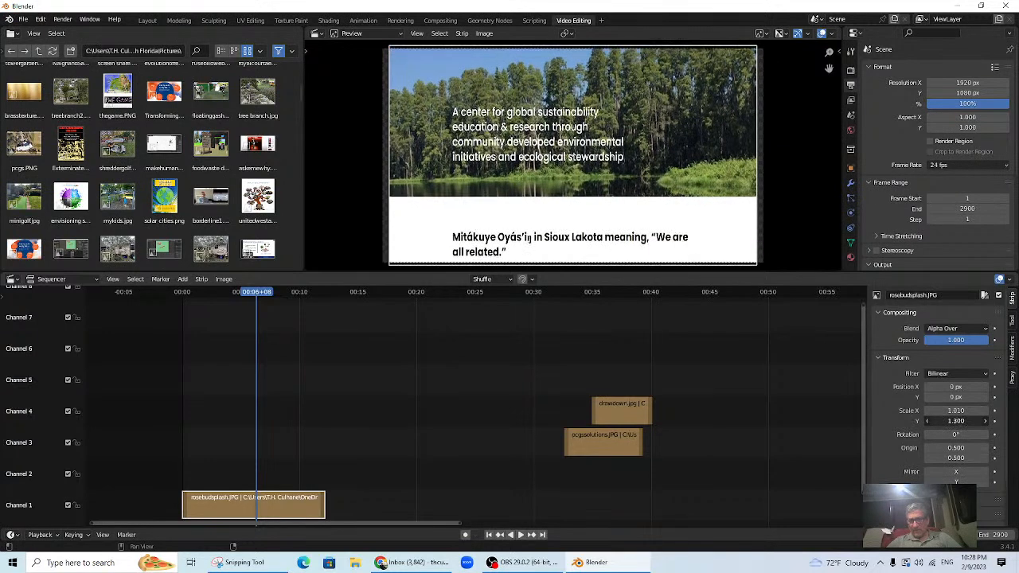
# Move the playhead to 00:11+18 and slide the drawdown and pcgssolutions strips to start at about 00:46 and 00:43.
pyautogui.moveTo(254, 296); pyautogui.dragTo(320, 344)
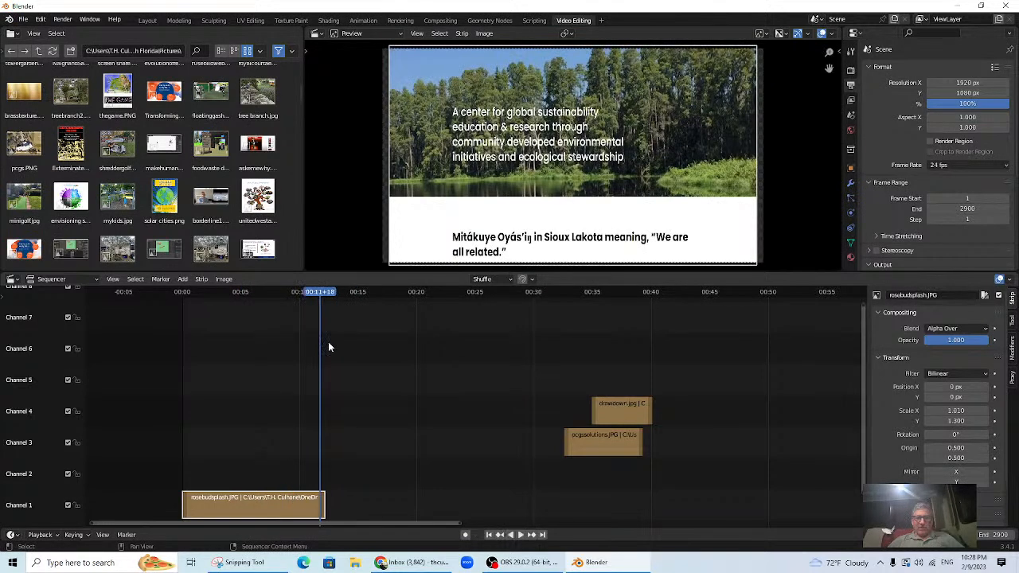
pyautogui.moveTo(605, 410); pyautogui.dragTo(733, 411)
pyautogui.moveTo(584, 442); pyautogui.dragTo(701, 441)
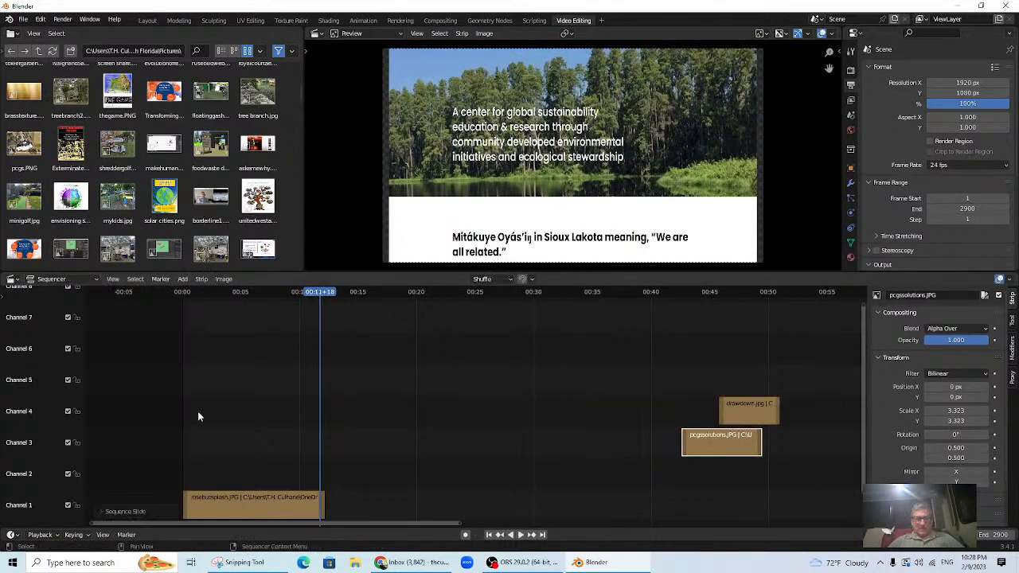
pyautogui.click(183, 280)
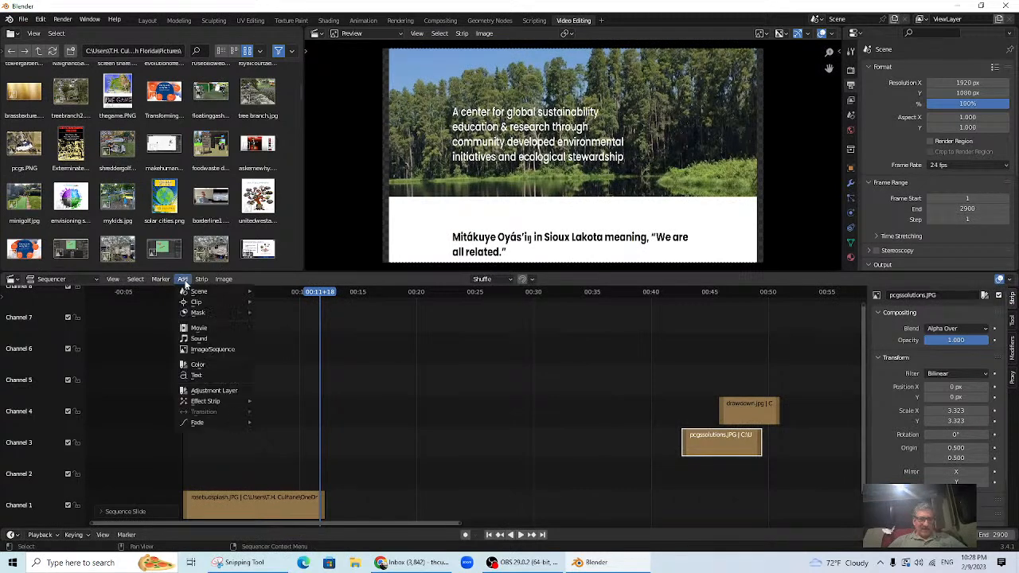
pyautogui.click(199, 328)
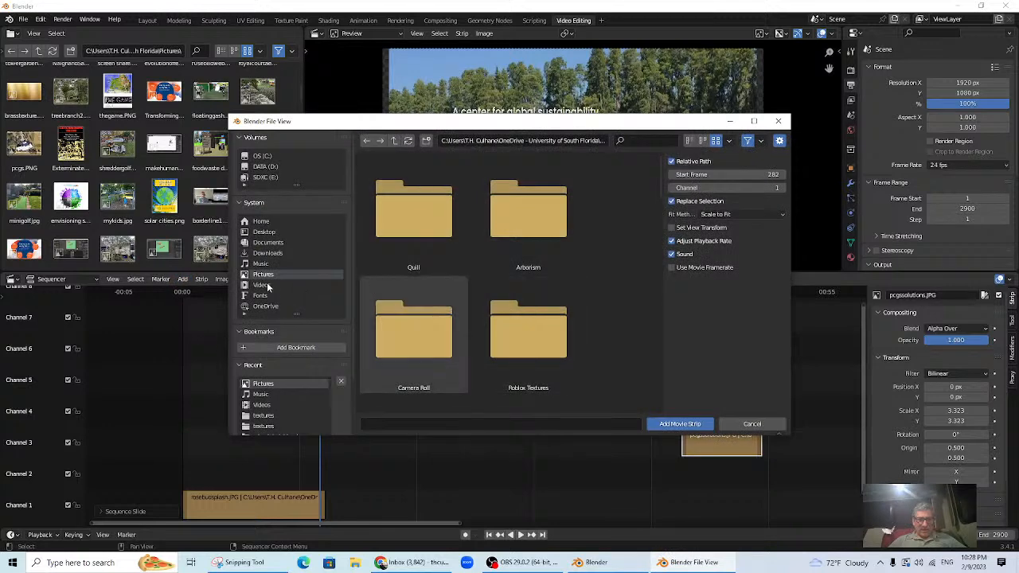
pyautogui.scroll(-5, 554, 302)
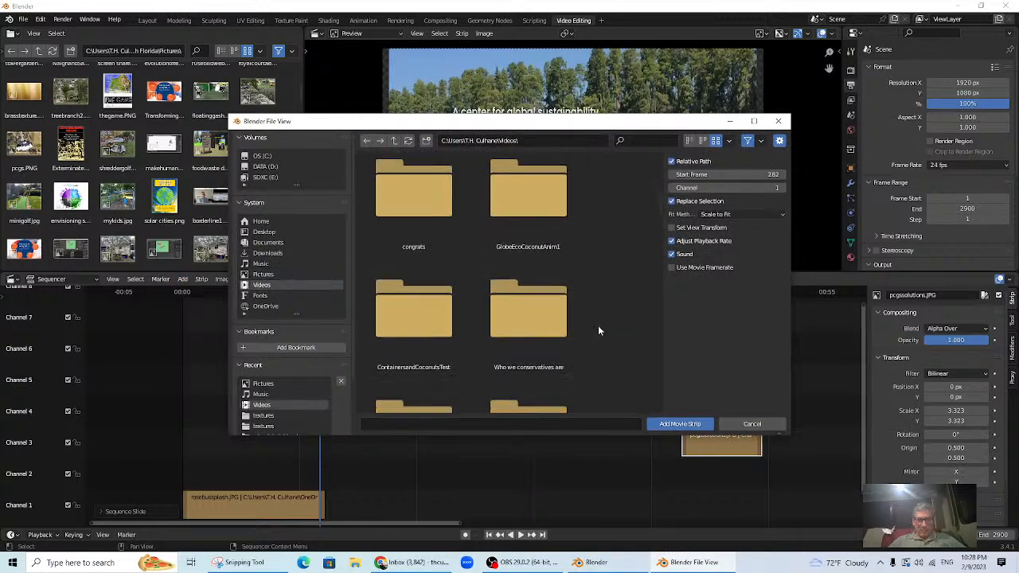
pyautogui.scroll(-8, 599, 331)
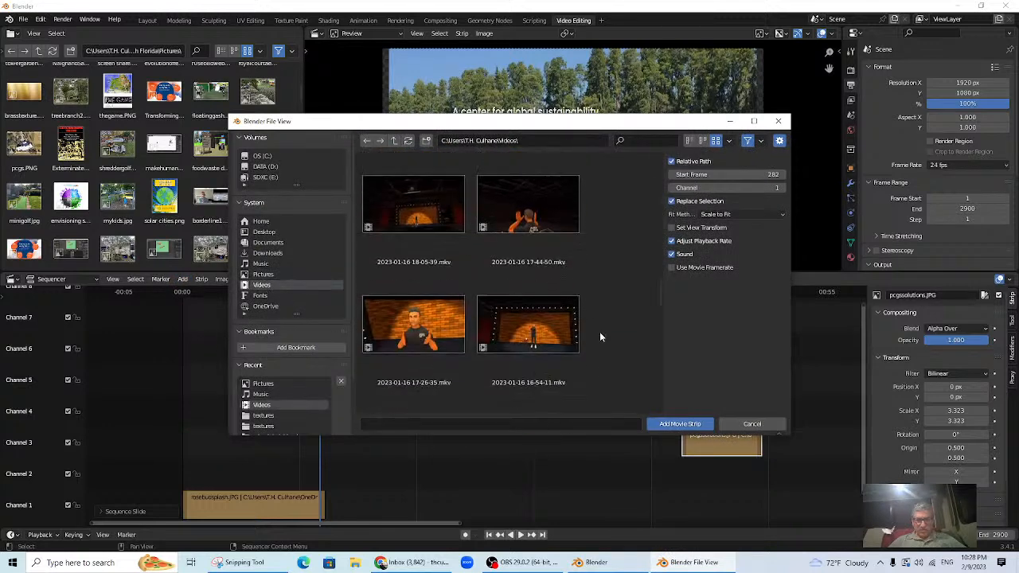
pyautogui.scroll(-6, 600, 331)
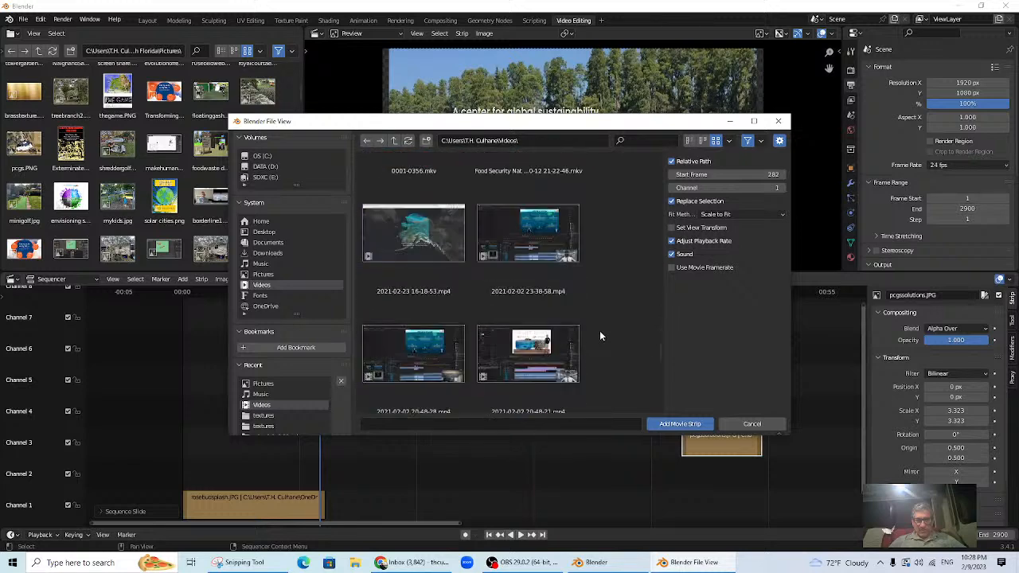
pyautogui.scroll(-6, 603, 328)
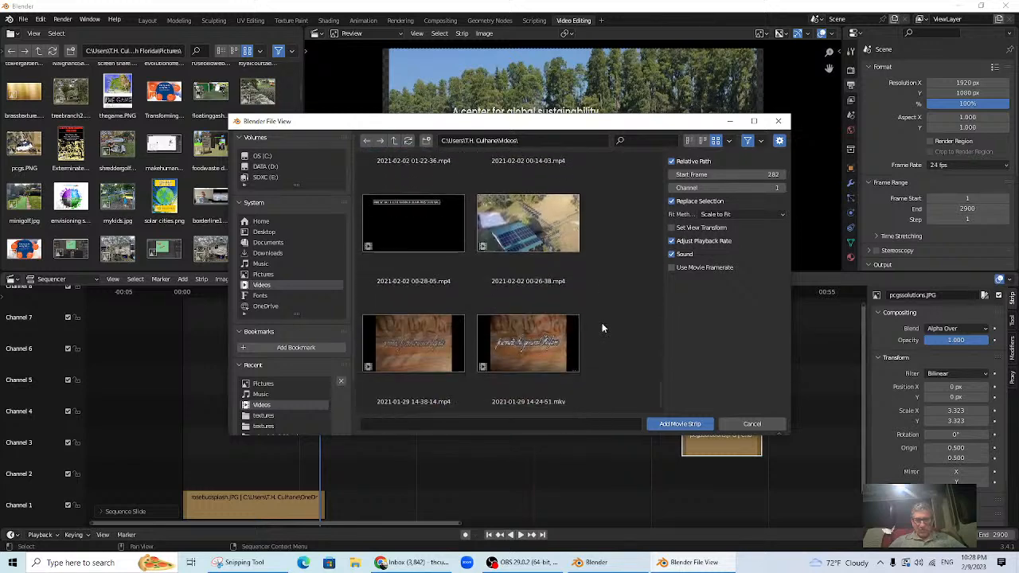
pyautogui.doubleClick(528, 223)
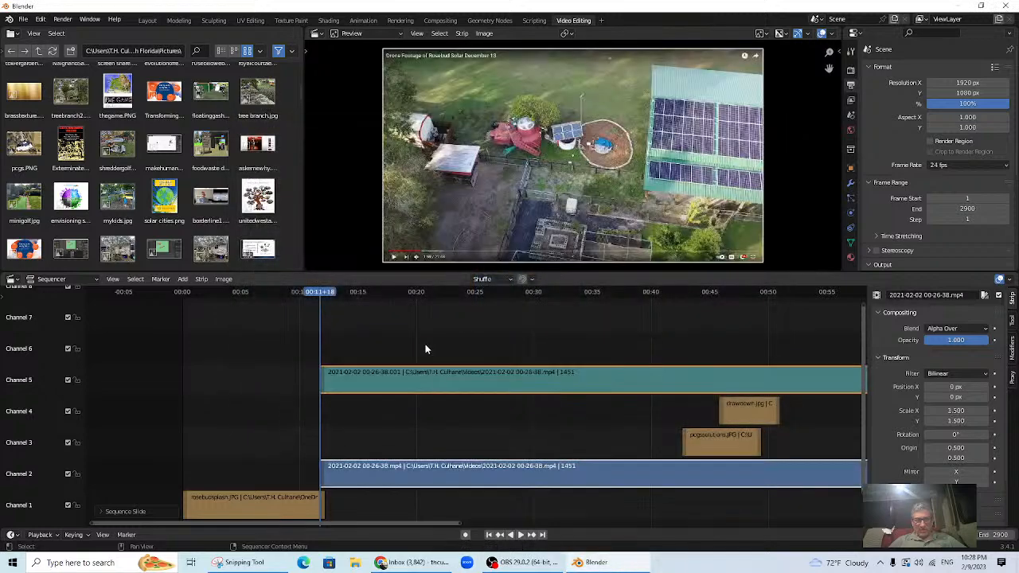
# Play the added movie strip and scrub the playhead to 00:21+08 to preview the drone footage.
pyautogui.scroll(-5, 562, 340)
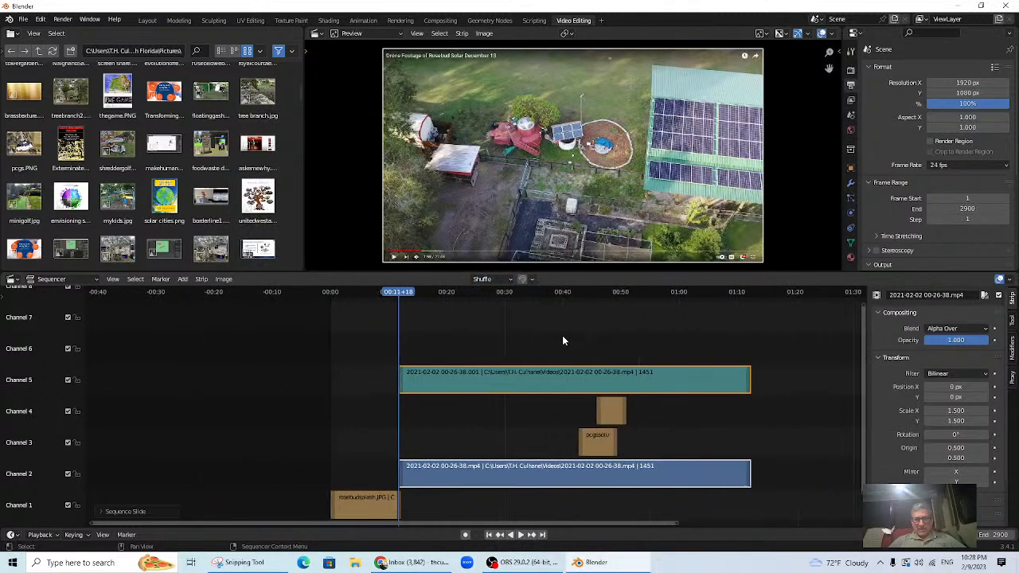
pyautogui.press('space')
pyautogui.moveTo(390, 293); pyautogui.dragTo(451, 326)
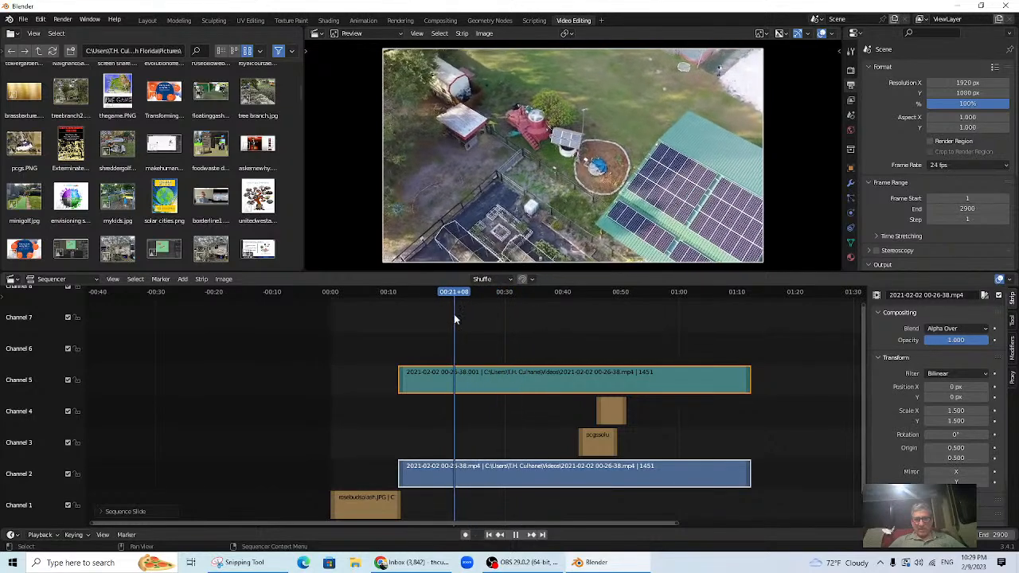
# Inspect the movie's video strip on channel 2 and its sound strip on channel 5, leaving the sound strip selected.
pyautogui.click(437, 371)
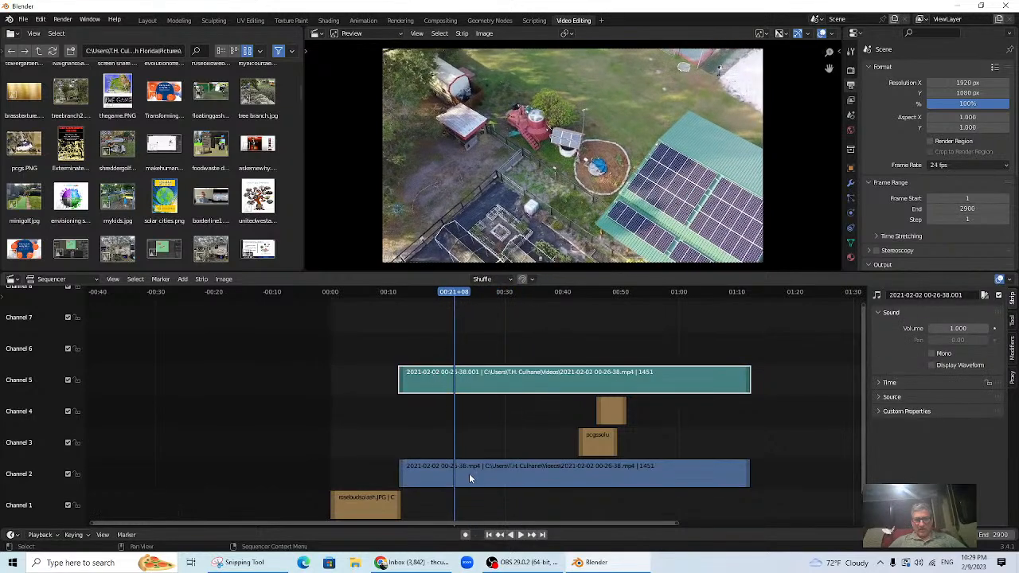
pyautogui.click(491, 474)
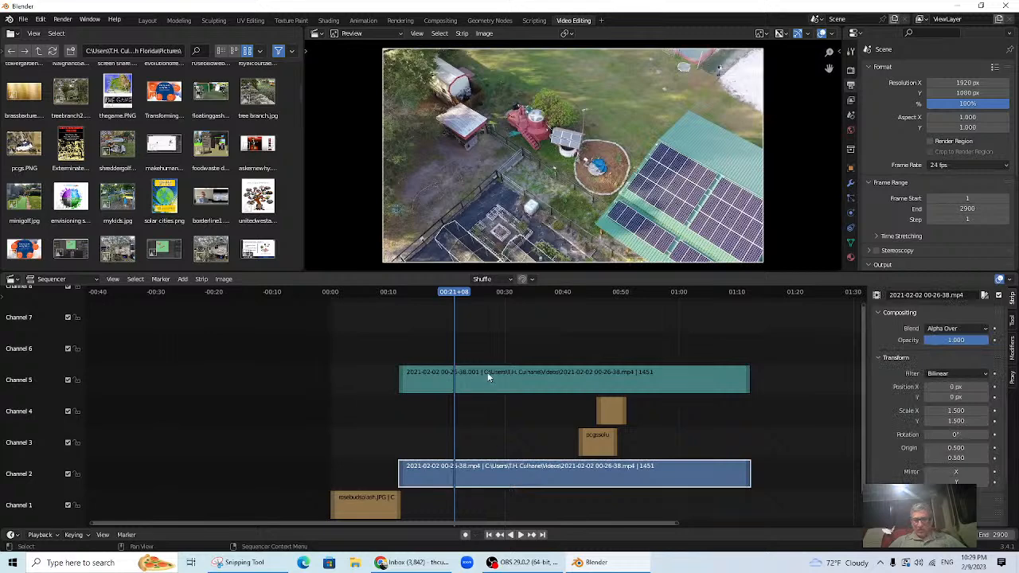
pyautogui.click(488, 376)
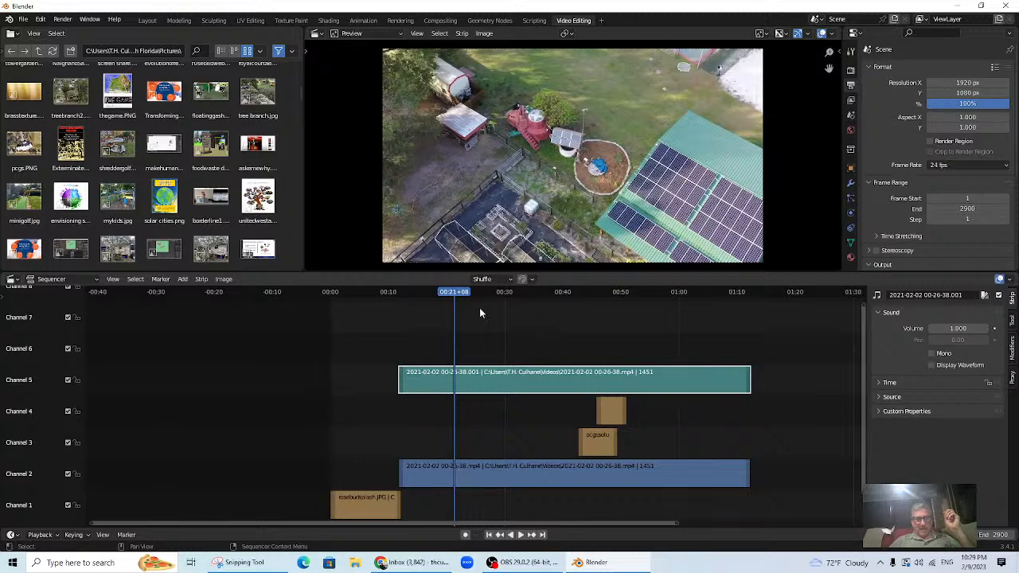
# Switch to OBS to access its streaming and audio controls.
pyautogui.click(520, 565)
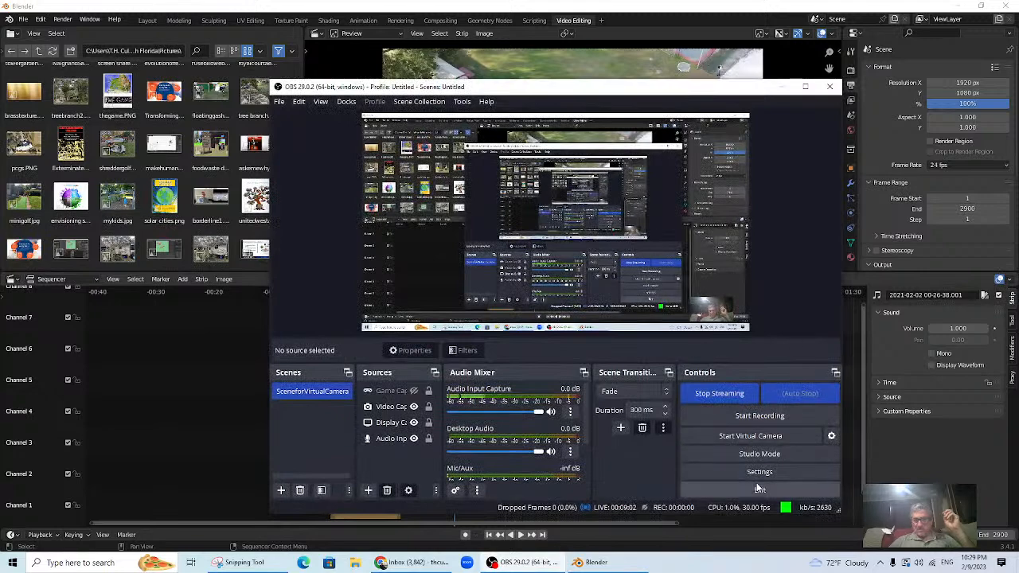